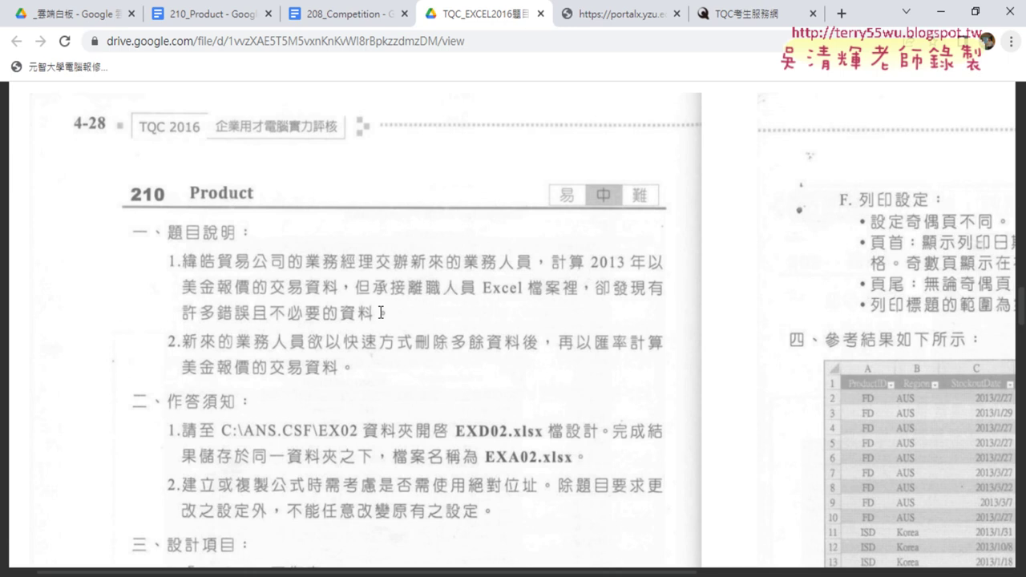
- Underline 貿易, 業務人員, 2013年, 美金, 錯誤, 刪除多餘資料後 and 美金報價 in red
{"action": "mouse_move", "coordinate": [316, 223]}
{"action": "left_click_drag", "start_coordinate": [221, 273], "coordinate": [263, 273]}
{"action": "left_click_drag", "start_coordinate": [470, 272], "coordinate": [531, 271]}
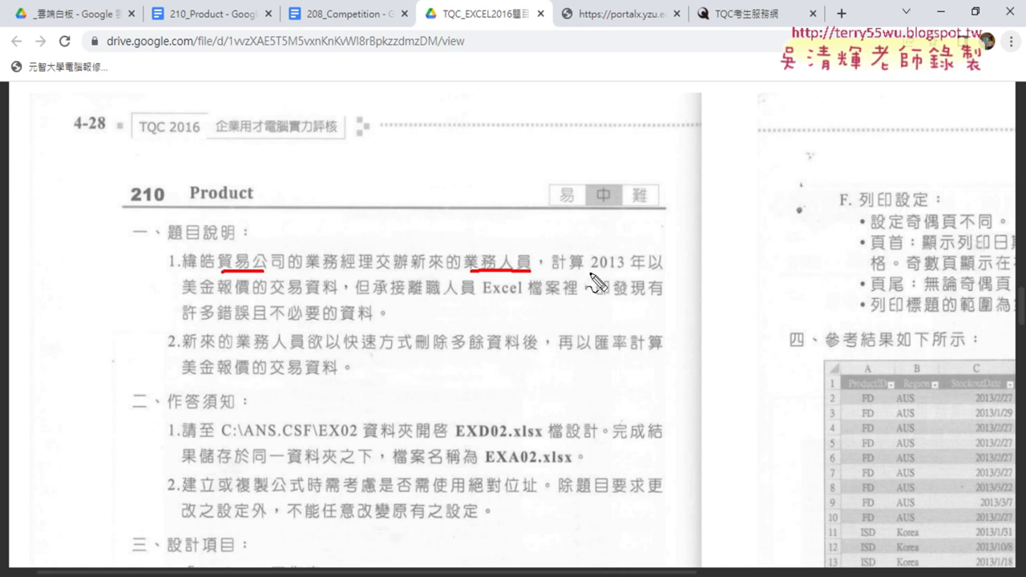
{"action": "left_click_drag", "start_coordinate": [589, 271], "coordinate": [642, 271]}
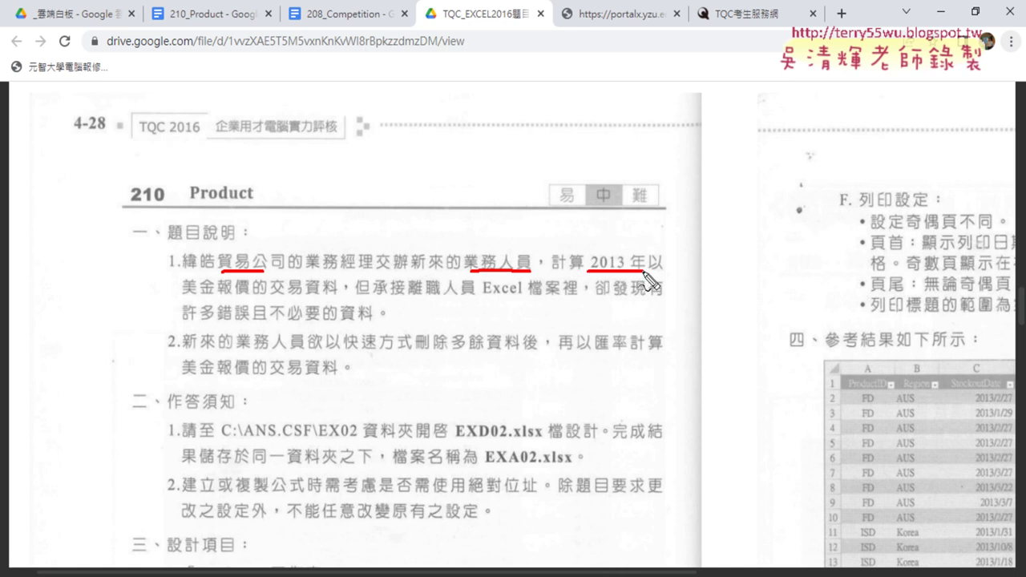
{"action": "left_click_drag", "start_coordinate": [183, 295], "coordinate": [212, 294]}
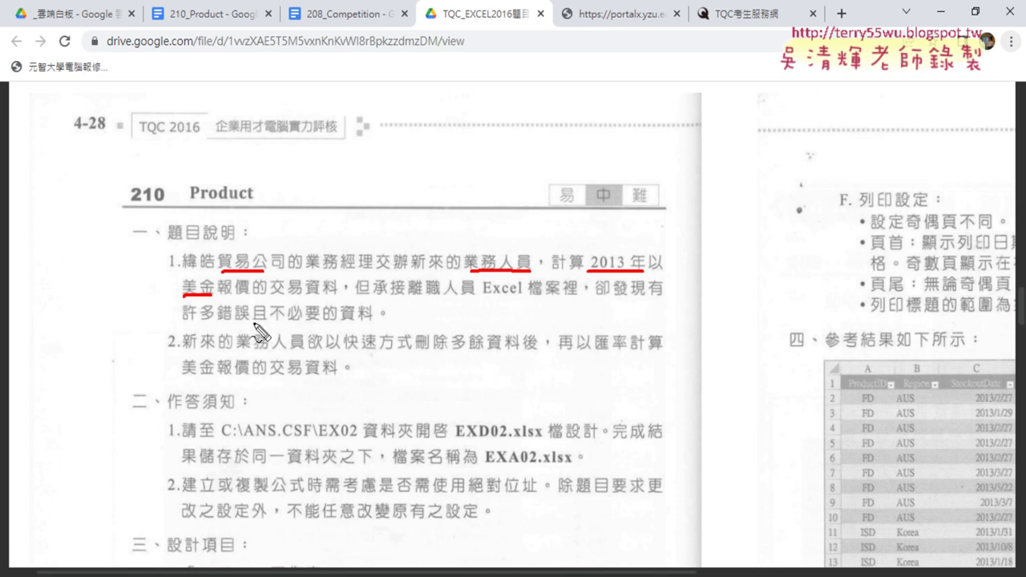
{"action": "left_click_drag", "start_coordinate": [226, 323], "coordinate": [246, 321]}
{"action": "left_click_drag", "start_coordinate": [358, 370], "coordinate": [375, 362]}
{"action": "left_click_drag", "start_coordinate": [416, 353], "coordinate": [522, 359]}
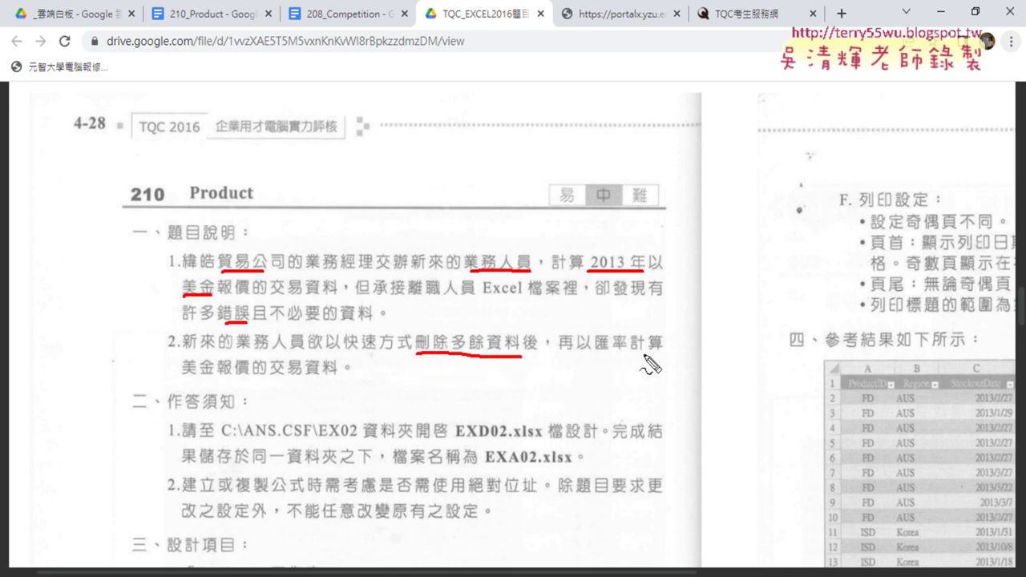
{"action": "left_click_drag", "start_coordinate": [183, 374], "coordinate": [249, 375]}
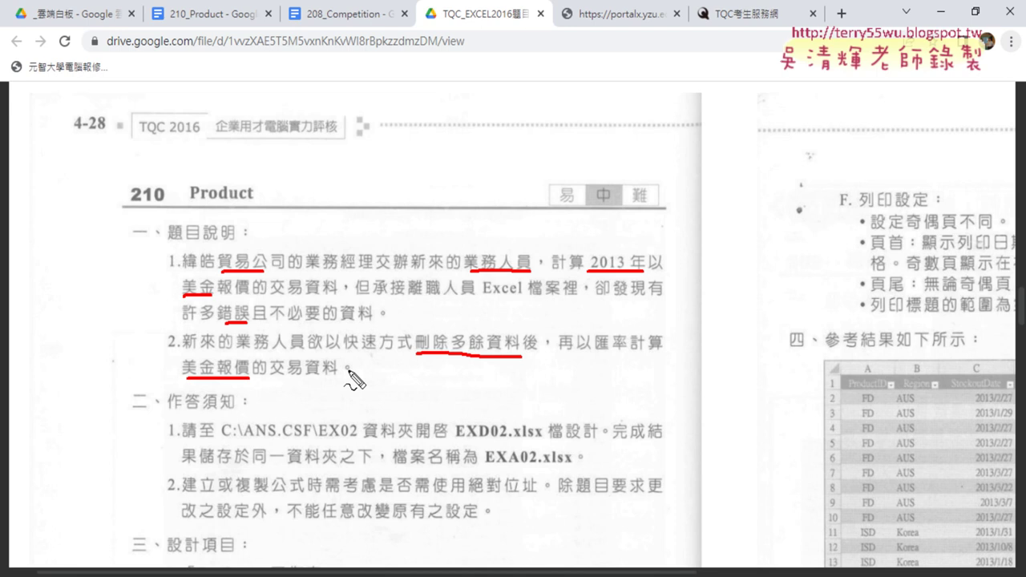
- Clear the red underlines and scroll the PDF to the 三、設計項目 Product worksheet items
{"action": "key", "text": "Escape"}
{"action": "scroll", "coordinate": [350, 370], "scroll_direction": "down", "scroll_amount": 4}
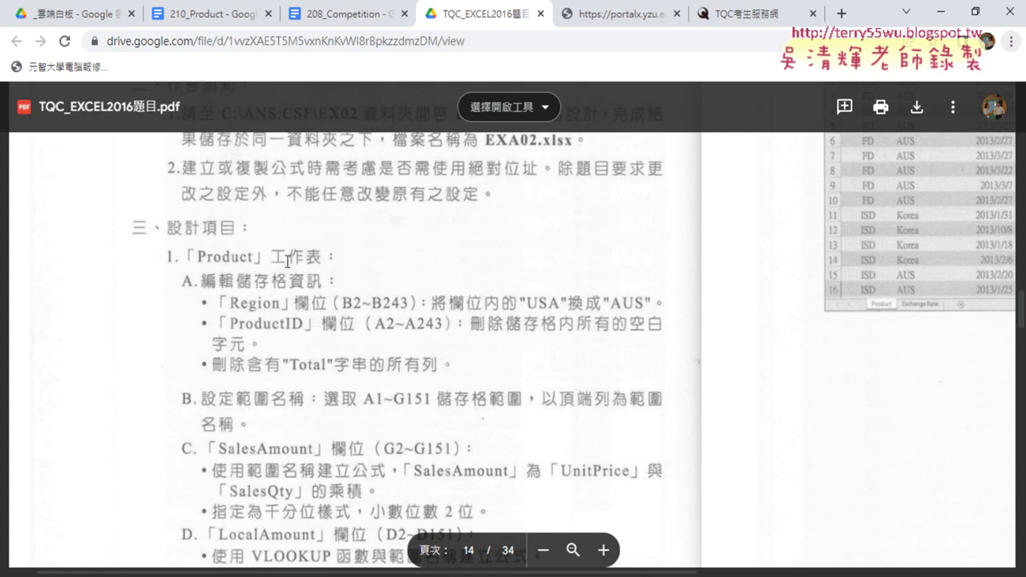
{"action": "scroll", "coordinate": [330, 261], "scroll_direction": "down", "scroll_amount": 2}
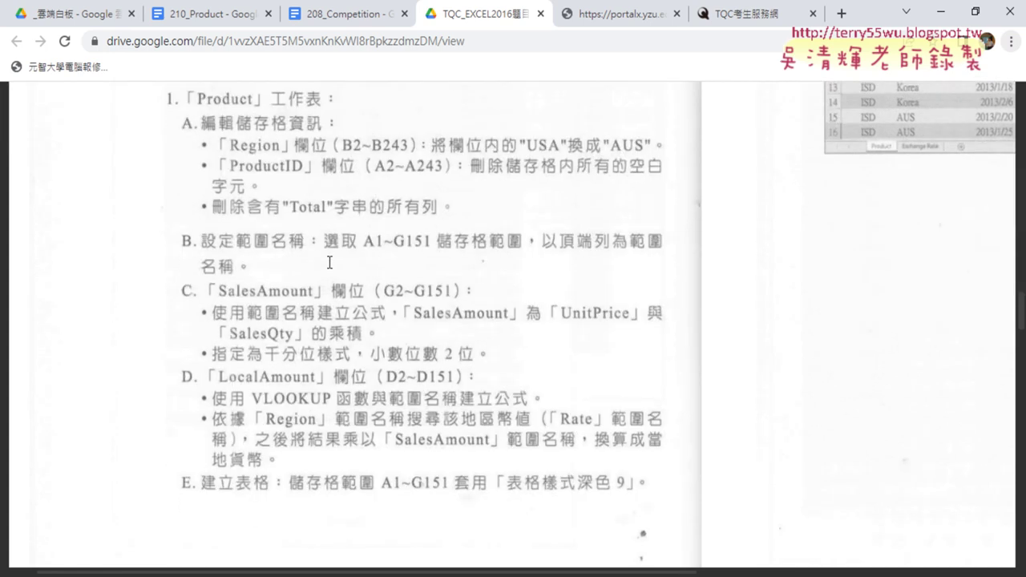
{"action": "scroll", "coordinate": [329, 262], "scroll_direction": "up", "scroll_amount": 3}
{"action": "scroll", "coordinate": [690, 268], "scroll_direction": "up", "scroll_amount": 3}
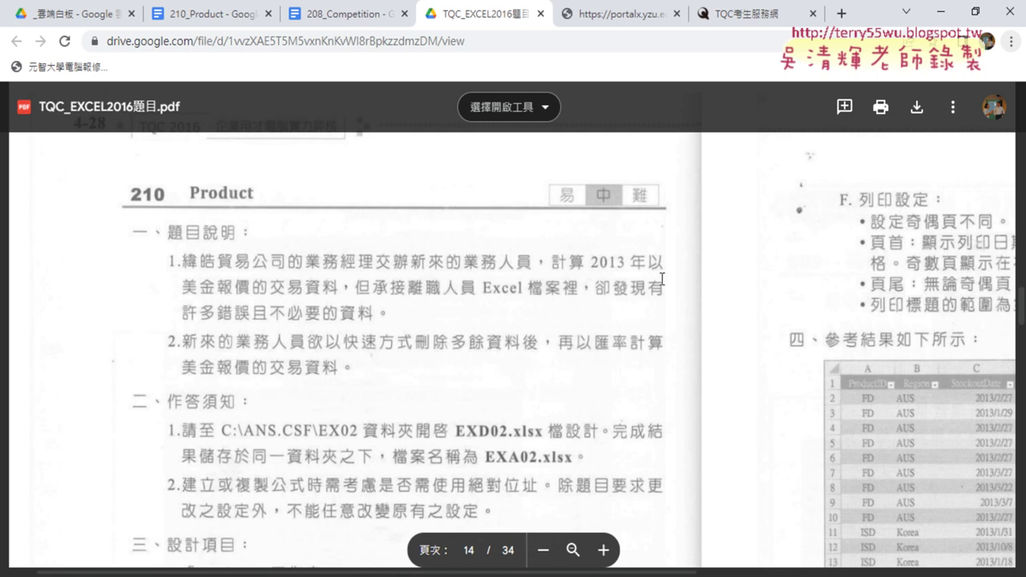
{"action": "scroll", "coordinate": [662, 279], "scroll_direction": "down", "scroll_amount": 2}
{"action": "scroll", "coordinate": [662, 278], "scroll_direction": "down", "scroll_amount": 3}
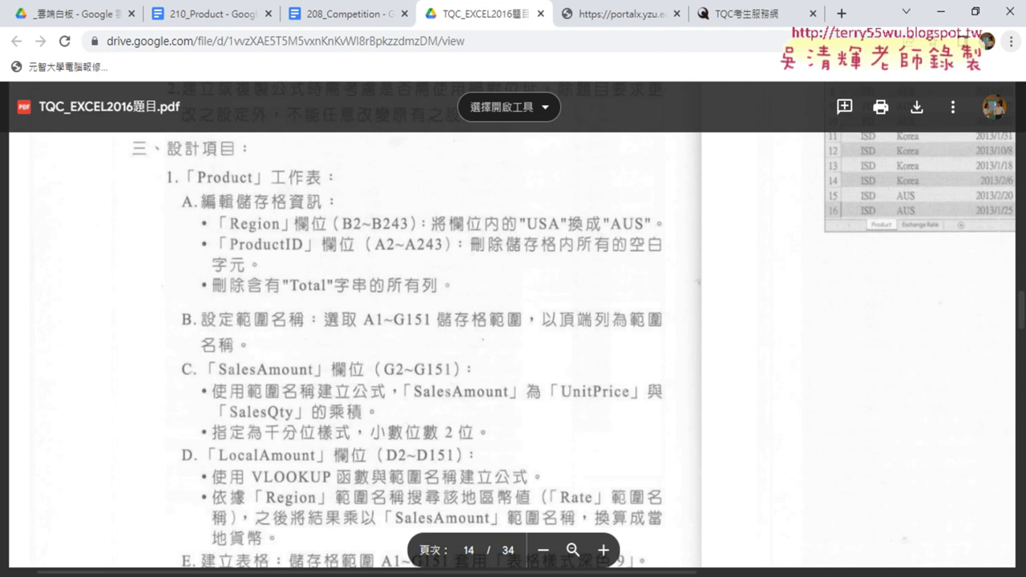
- Open EXD02 from the 210 folder in TQC_EXCEL2016練習檔 and maximize Excel
{"action": "mouse_move", "coordinate": [344, 574]}
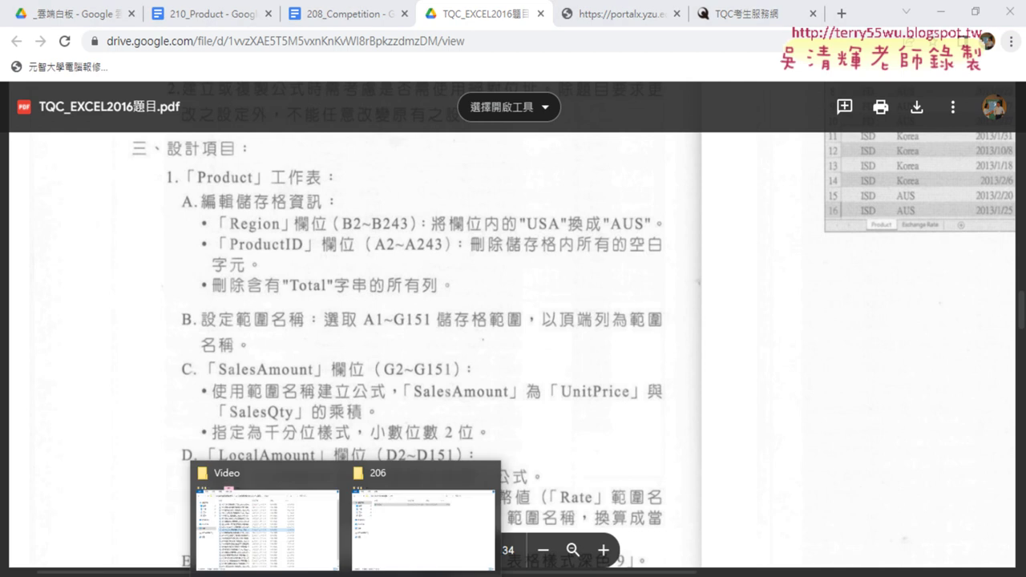
{"action": "left_click", "coordinate": [423, 521]}
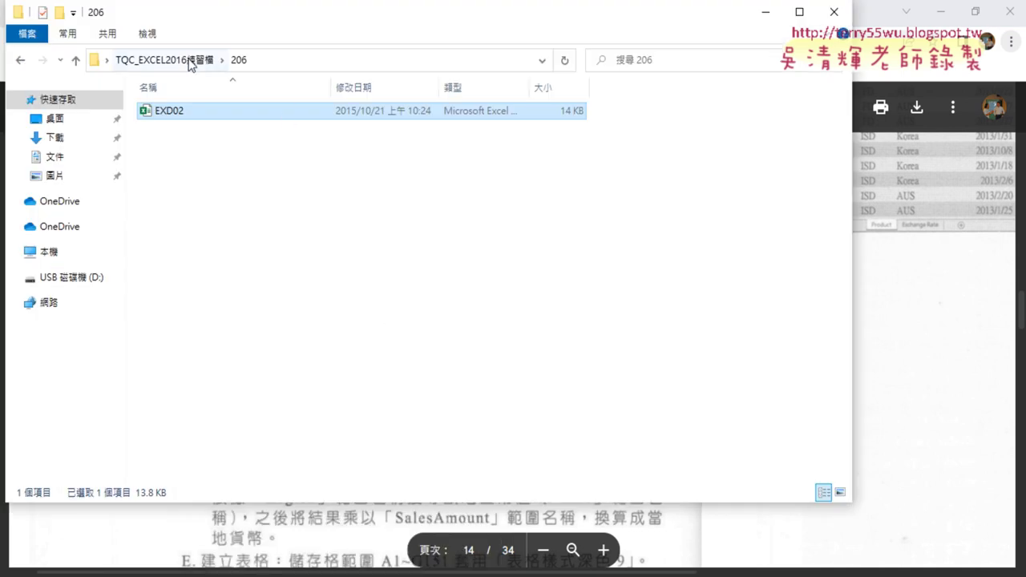
{"action": "left_click", "coordinate": [189, 61]}
{"action": "double_click", "coordinate": [183, 257]}
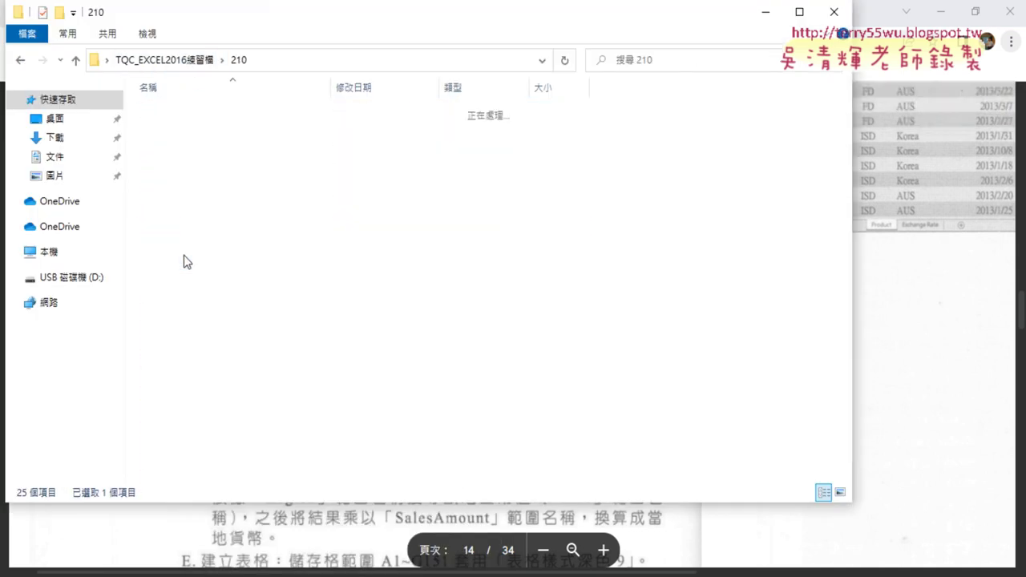
{"action": "double_click", "coordinate": [209, 115]}
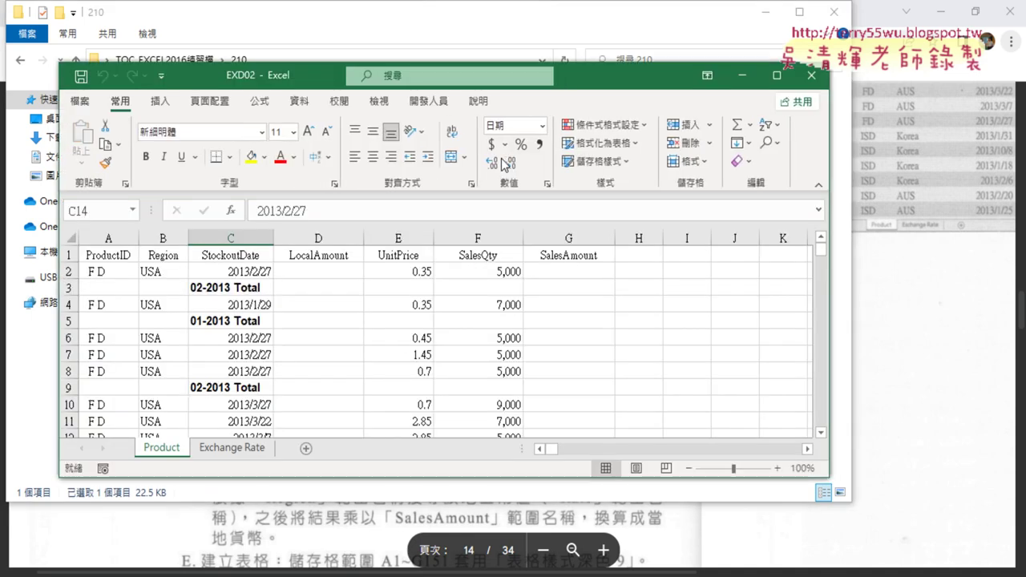
{"action": "left_click", "coordinate": [776, 75]}
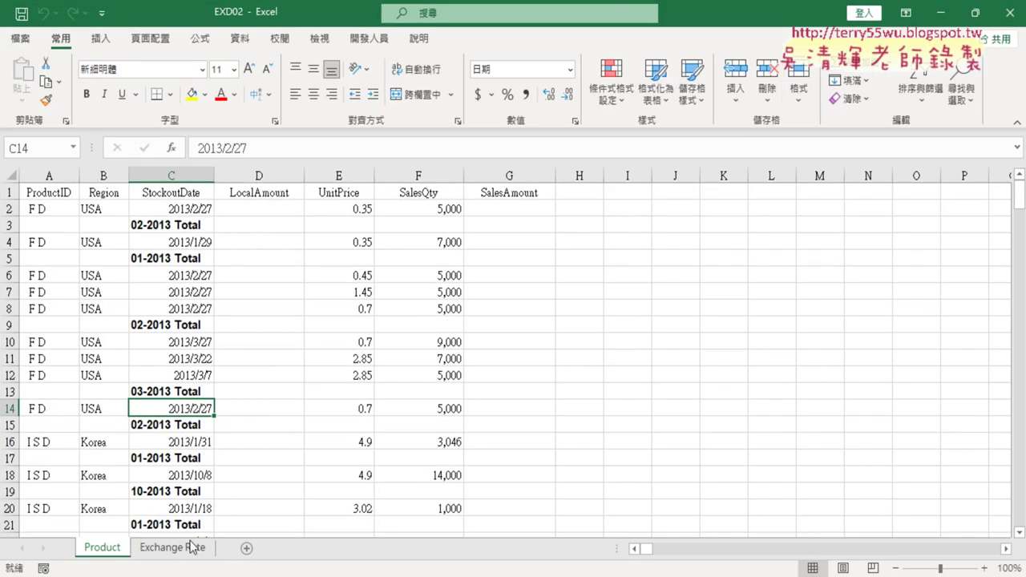
{"action": "left_click", "coordinate": [165, 555]}
{"action": "left_click", "coordinate": [114, 553]}
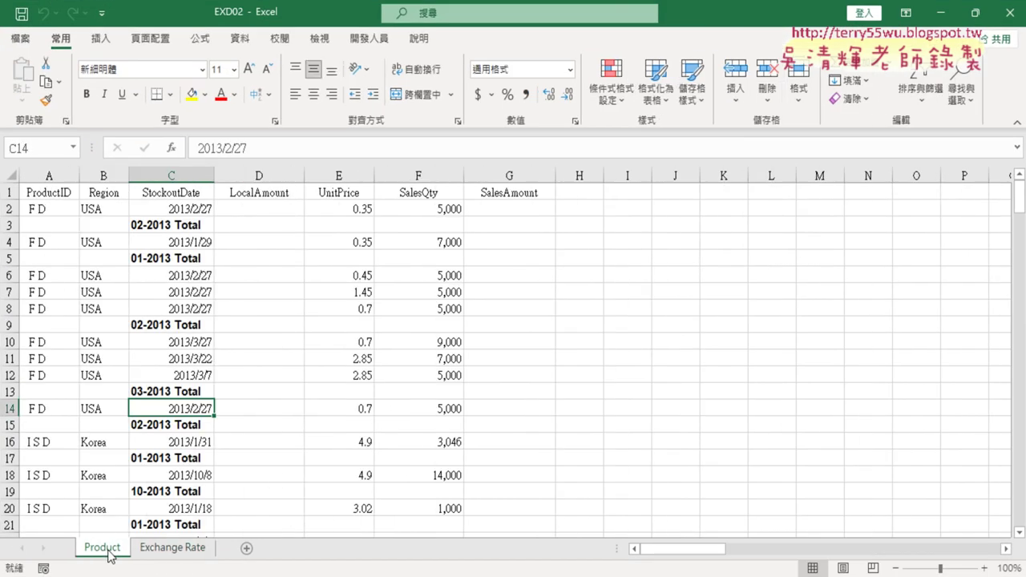
{"action": "left_click", "coordinate": [162, 555]}
{"action": "left_click", "coordinate": [103, 548]}
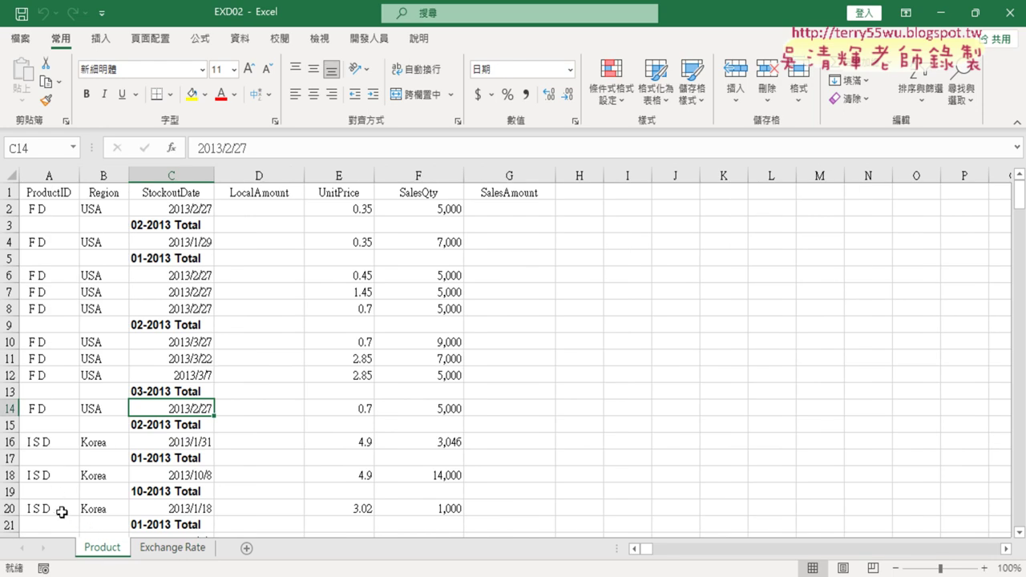
{"action": "left_click", "coordinate": [193, 559]}
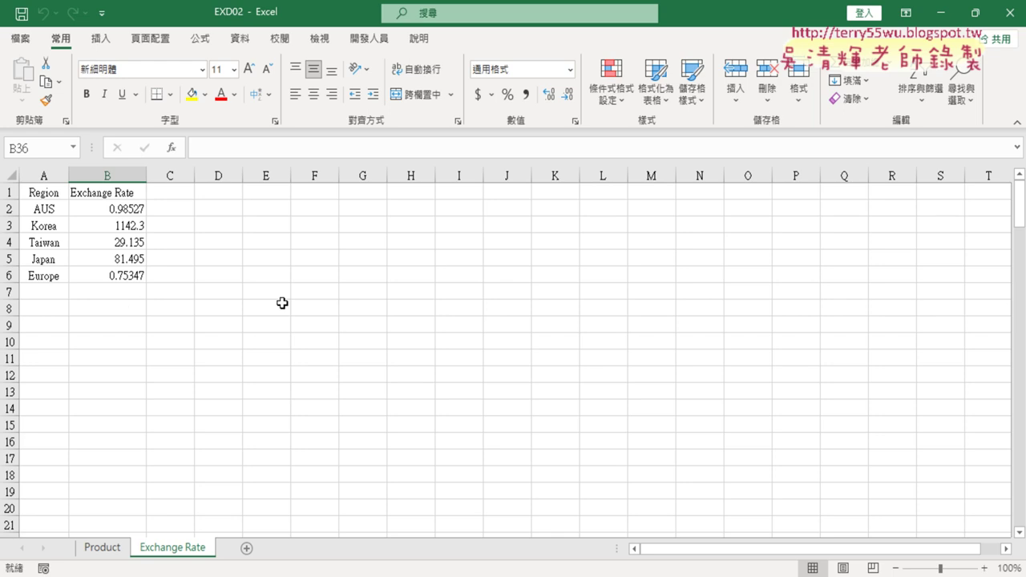
{"action": "left_click", "coordinate": [137, 248]}
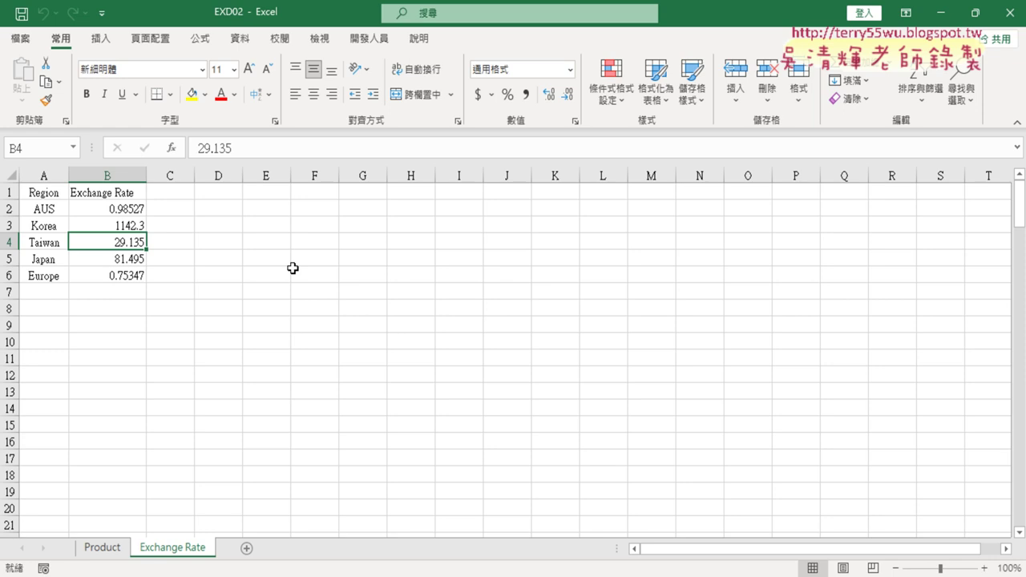
{"action": "left_click", "coordinate": [107, 548]}
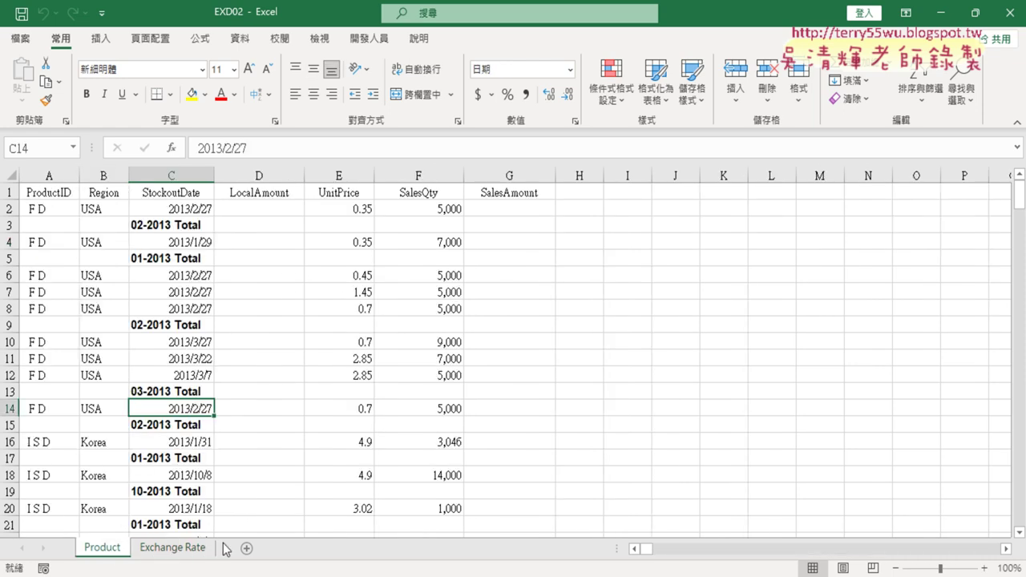
{"action": "key", "text": "alt+Tab"}
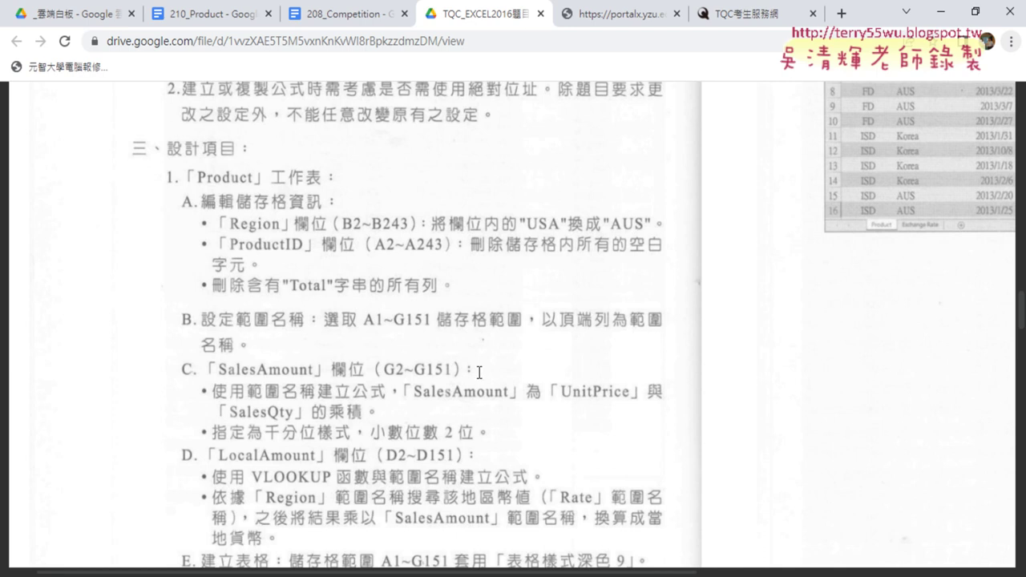
{"action": "key", "text": "alt+Tab"}
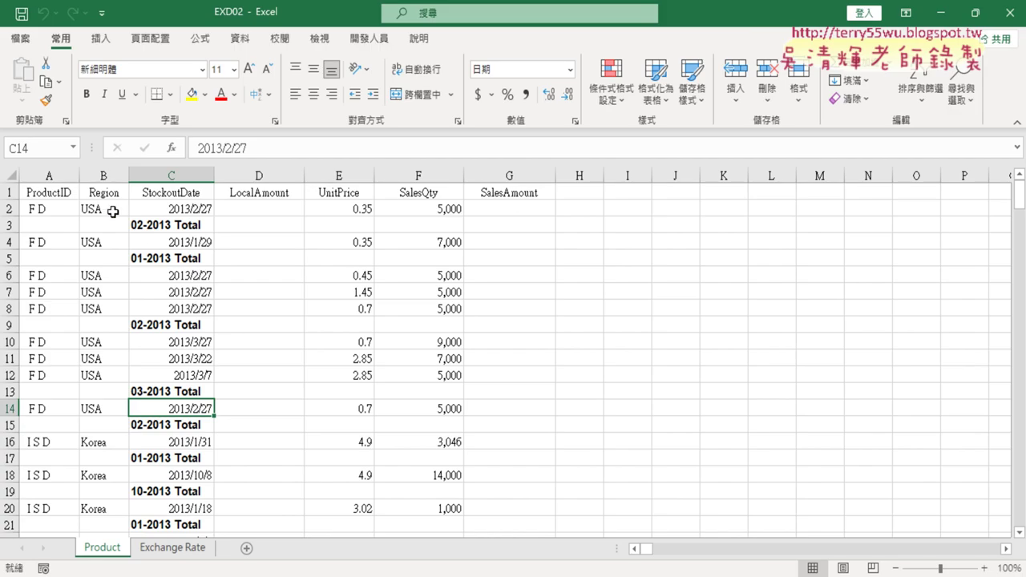
- Select B2, the first USA Region value, and bring up the Find & Select menu
{"action": "left_click", "coordinate": [111, 210]}
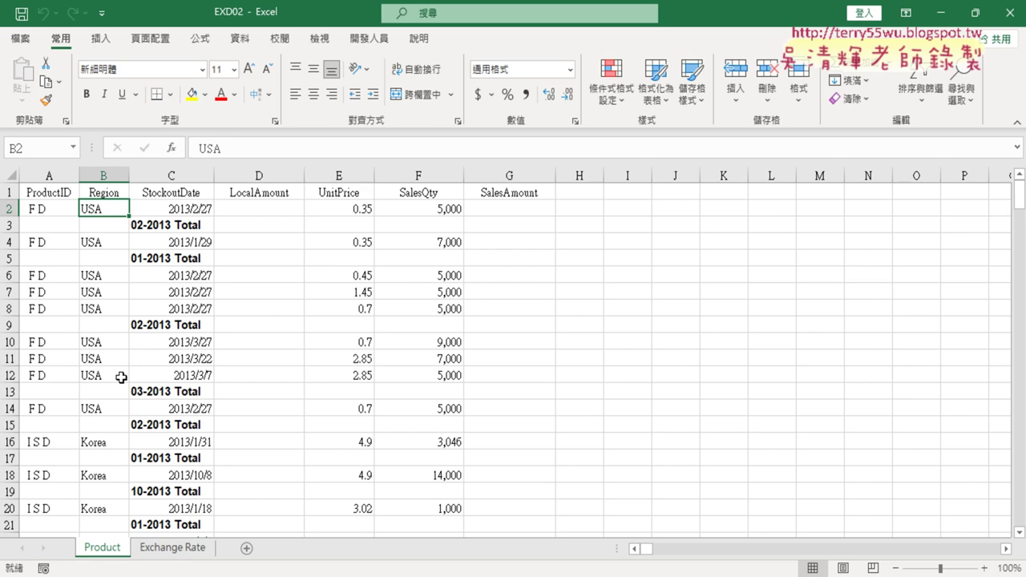
{"action": "scroll", "coordinate": [118, 351], "scroll_direction": "down", "scroll_amount": 3}
{"action": "scroll", "coordinate": [119, 351], "scroll_direction": "down", "scroll_amount": 3}
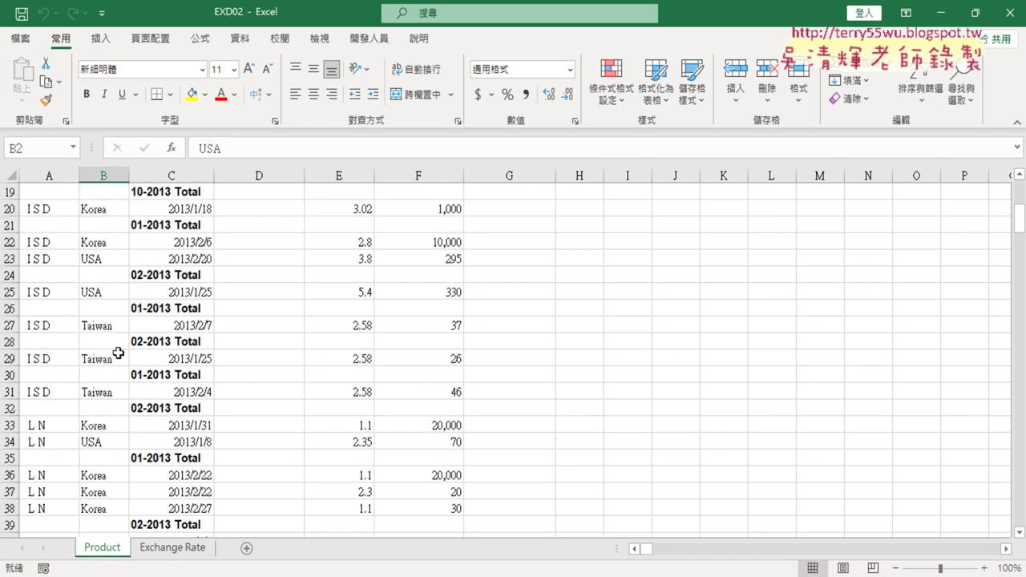
{"action": "scroll", "coordinate": [118, 353], "scroll_direction": "up", "scroll_amount": 6}
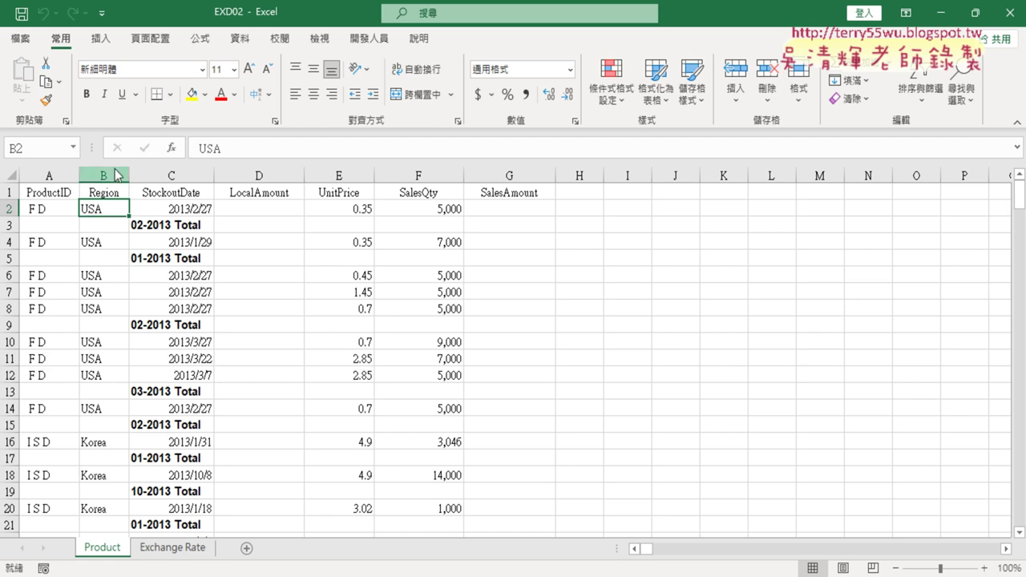
{"action": "left_click", "coordinate": [977, 108]}
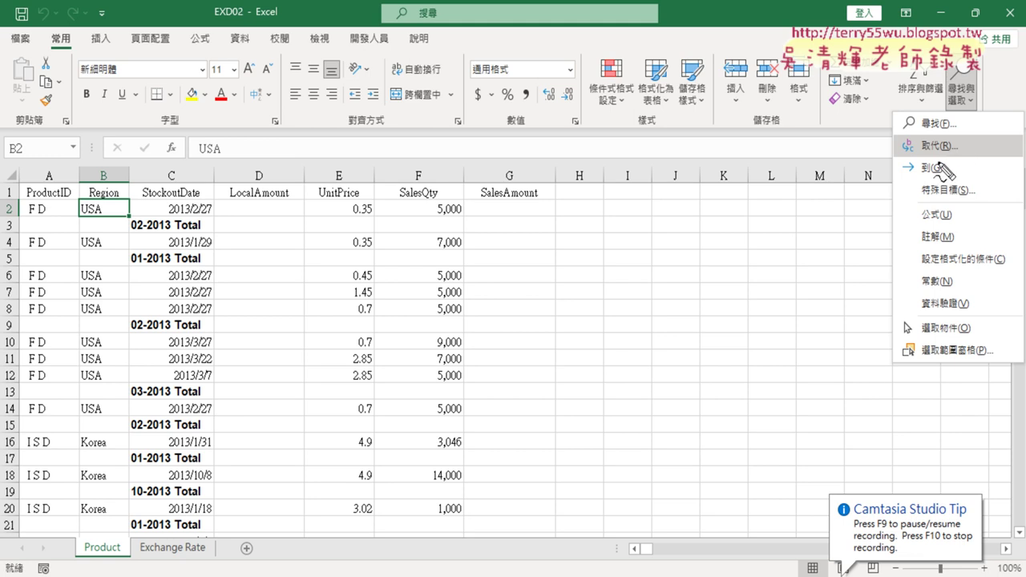
- Circle the Replace command as an annotation, clear it, and bring up Find and Replace
{"action": "left_click_drag", "start_coordinate": [922, 166], "coordinate": [943, 178]}
{"action": "key", "text": "Escape"}
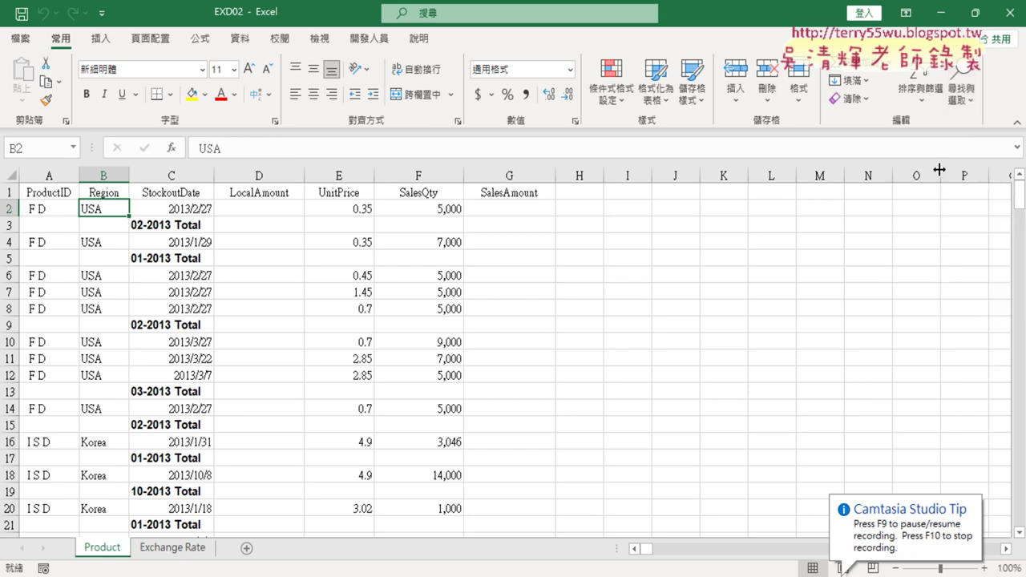
{"action": "left_click", "coordinate": [962, 92]}
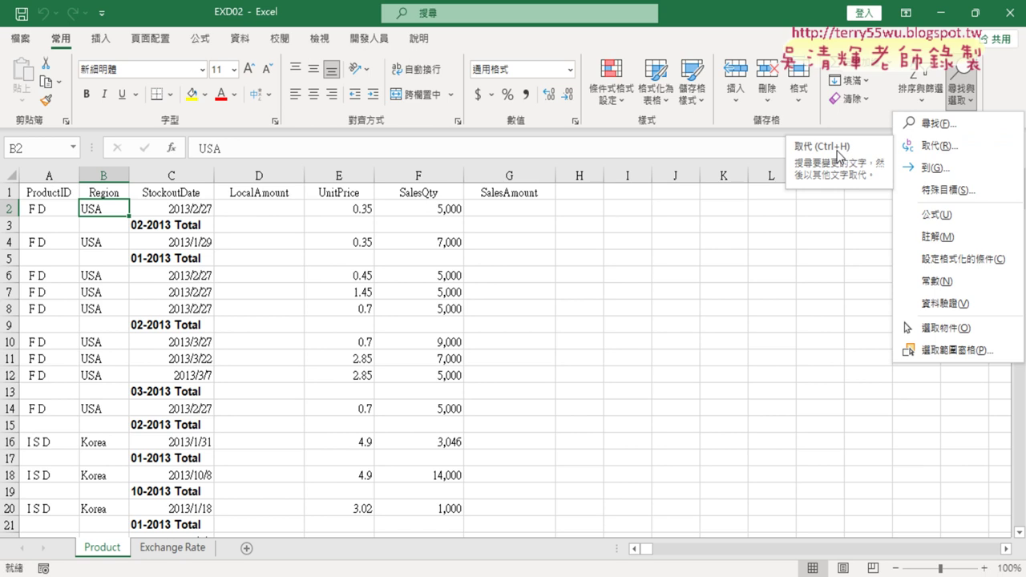
{"action": "left_click", "coordinate": [950, 145]}
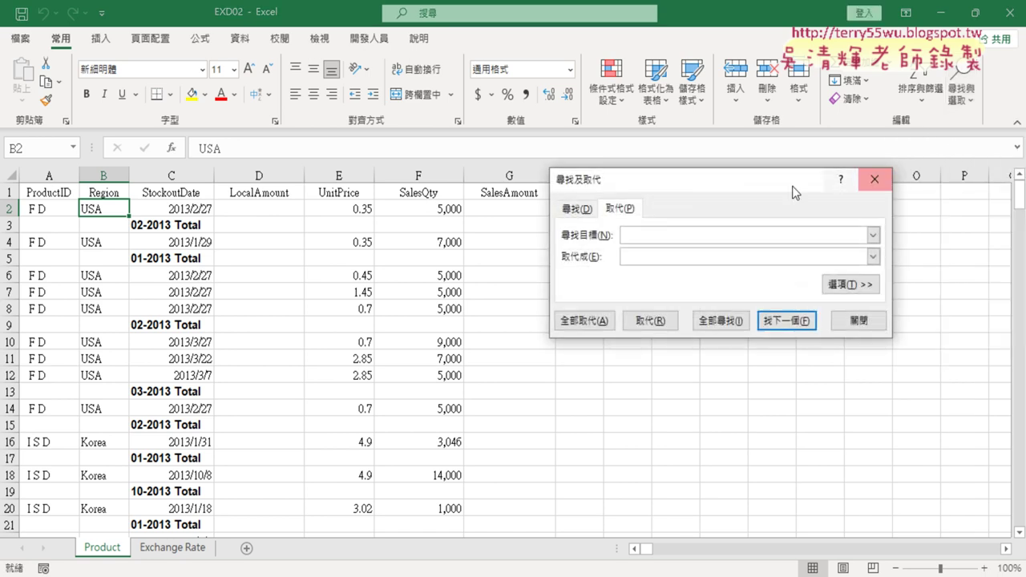
{"action": "left_click_drag", "start_coordinate": [740, 187], "coordinate": [369, 173]}
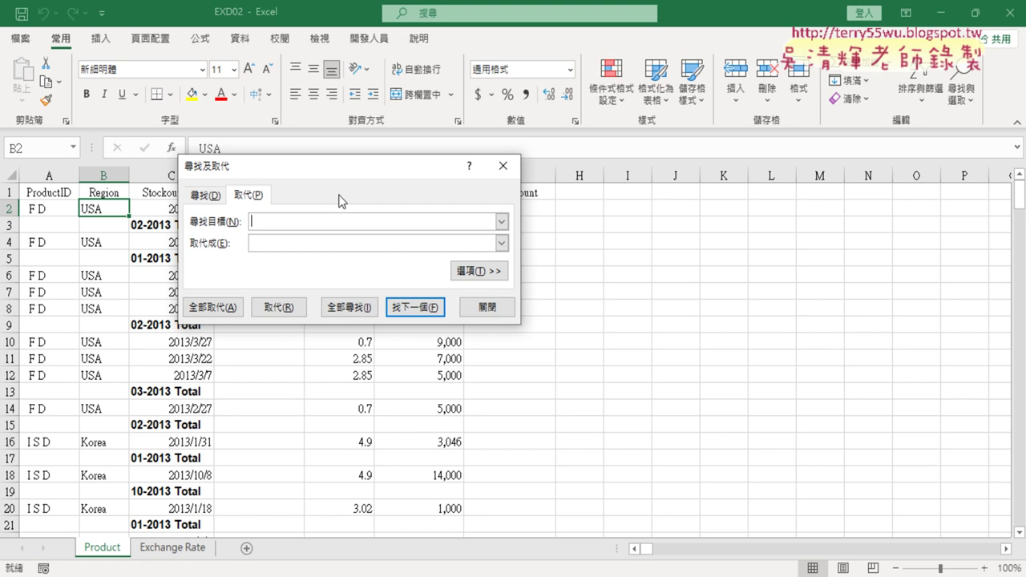
- Replace USA with AUS searching By Columns, confirming the 57 replacements
{"action": "type", "text": "USA"}
{"action": "type", "text": "A"}
{"action": "type", "text": "US"}
{"action": "left_click_drag", "start_coordinate": [352, 176], "coordinate": [418, 111]}
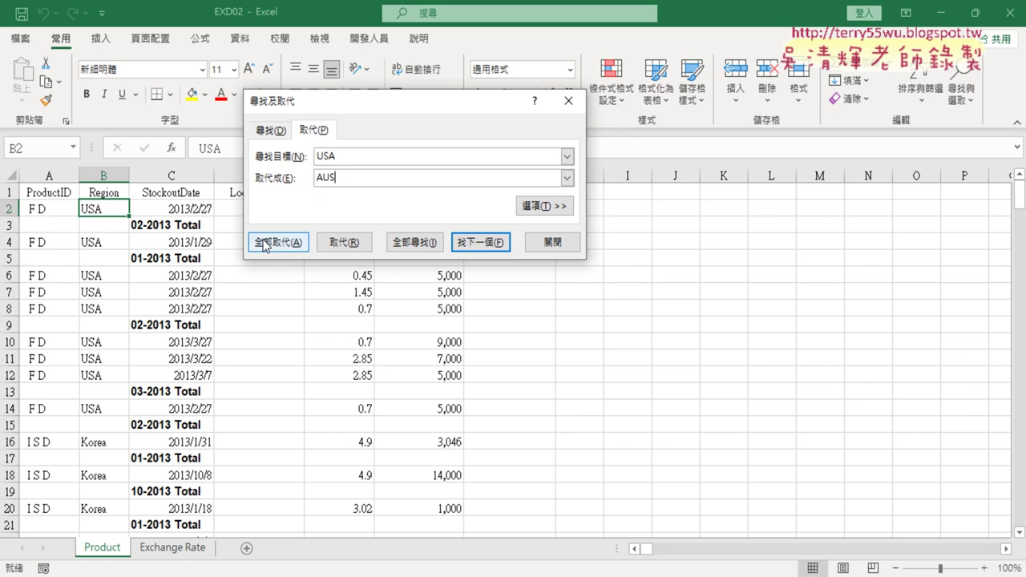
{"action": "left_click", "coordinate": [549, 207]}
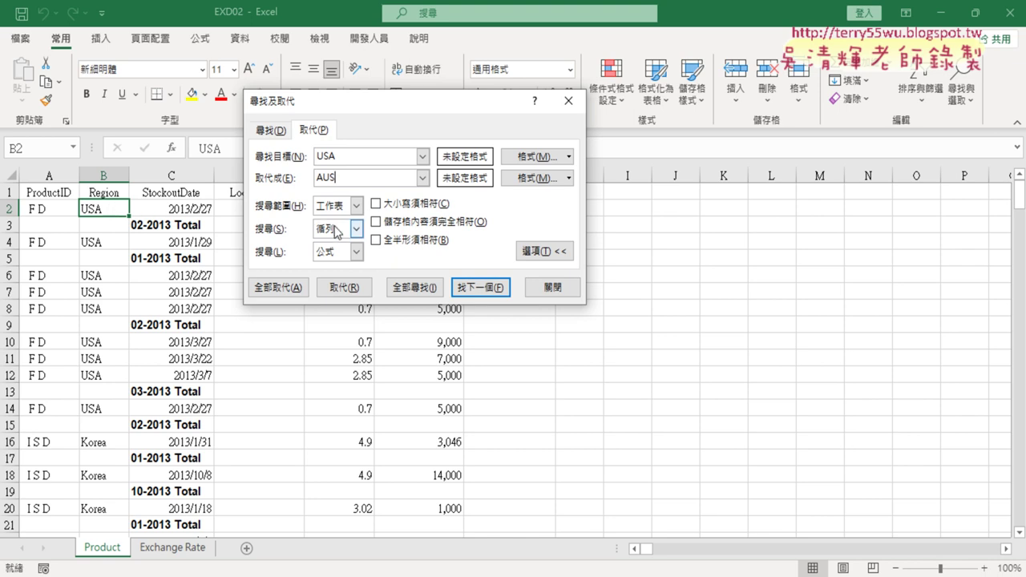
{"action": "left_click", "coordinate": [337, 232]}
{"action": "left_click", "coordinate": [329, 257]}
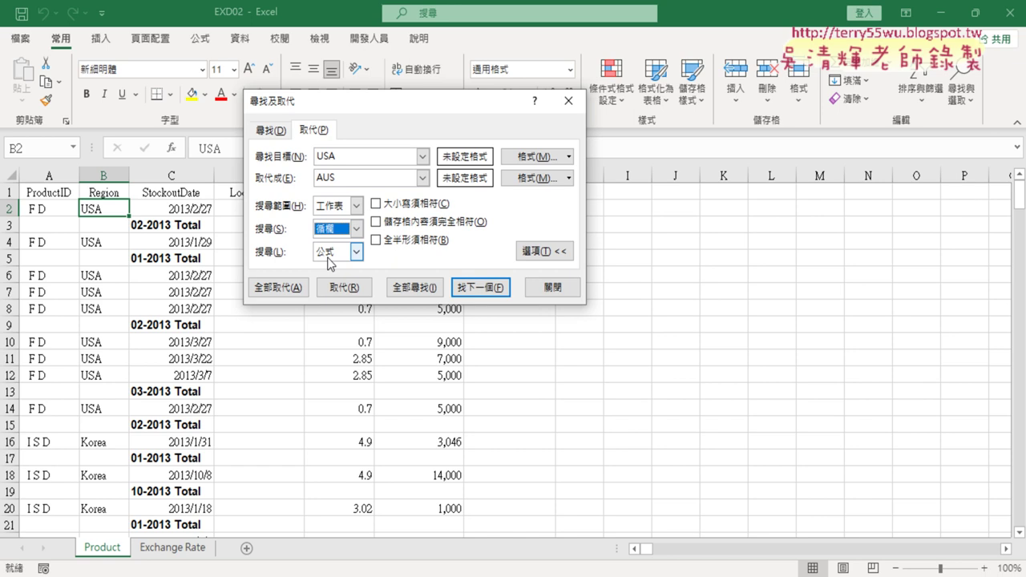
{"action": "left_click", "coordinate": [282, 289]}
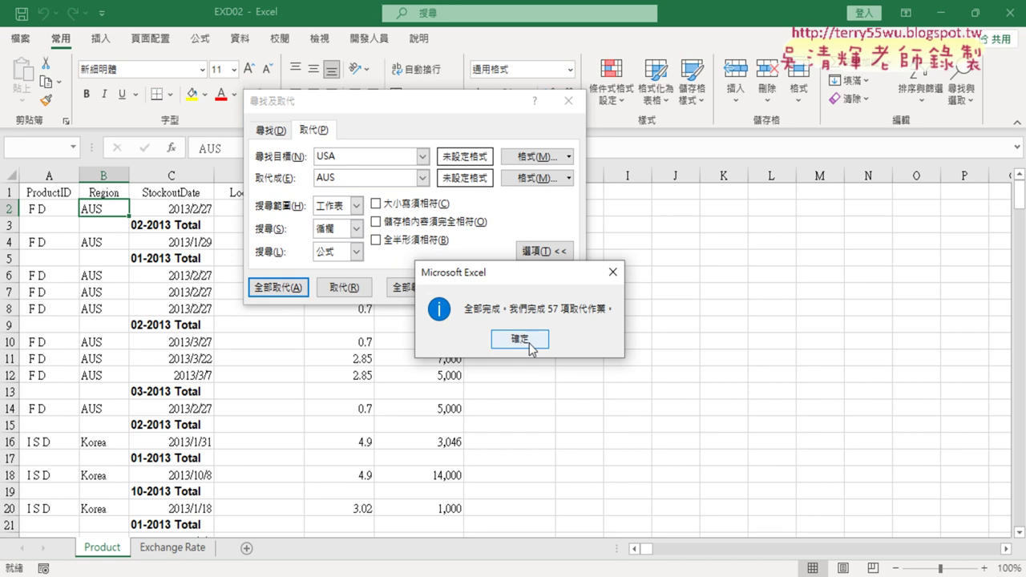
{"action": "left_click", "coordinate": [527, 342]}
{"action": "left_click", "coordinate": [551, 287]}
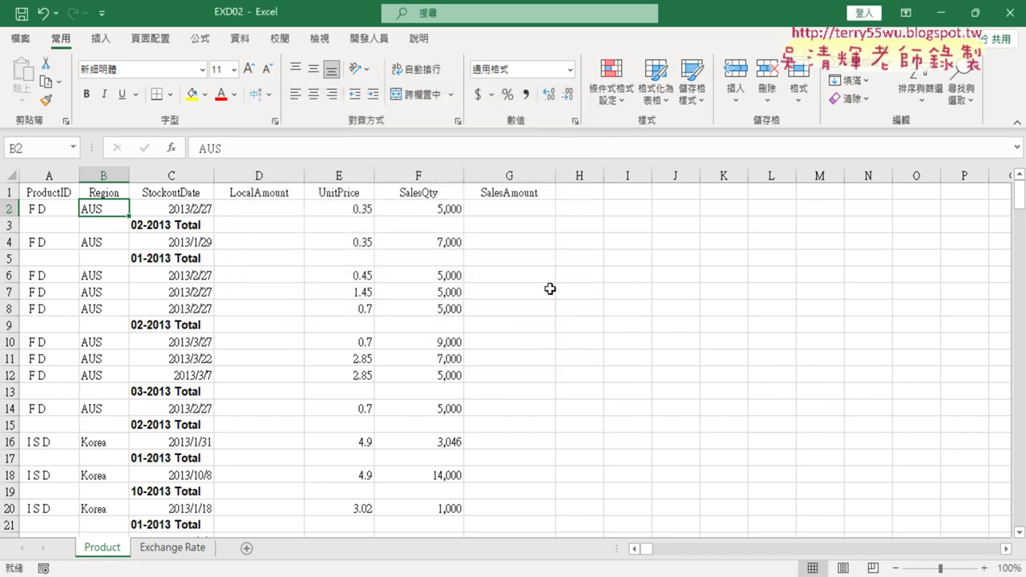
{"action": "scroll", "coordinate": [375, 380], "scroll_direction": "down", "scroll_amount": 3}
{"action": "scroll", "coordinate": [375, 380], "scroll_direction": "down", "scroll_amount": 3}
{"action": "scroll", "coordinate": [375, 380], "scroll_direction": "down", "scroll_amount": 3}
{"action": "scroll", "coordinate": [375, 380], "scroll_direction": "down", "scroll_amount": 2}
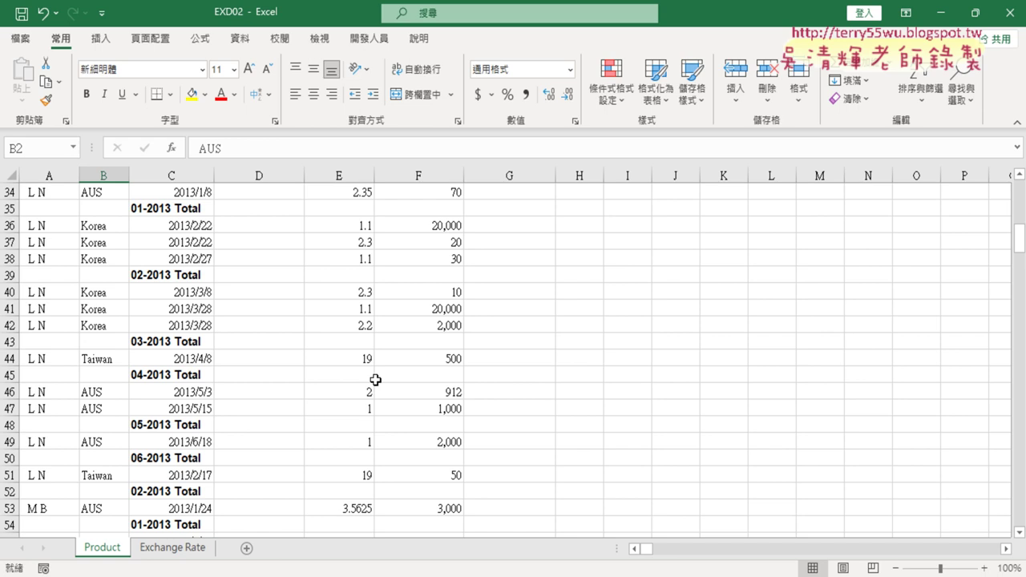
{"action": "scroll", "coordinate": [375, 380], "scroll_direction": "down", "scroll_amount": 3}
{"action": "scroll", "coordinate": [375, 380], "scroll_direction": "down", "scroll_amount": 3}
{"action": "scroll", "coordinate": [375, 380], "scroll_direction": "down", "scroll_amount": 2}
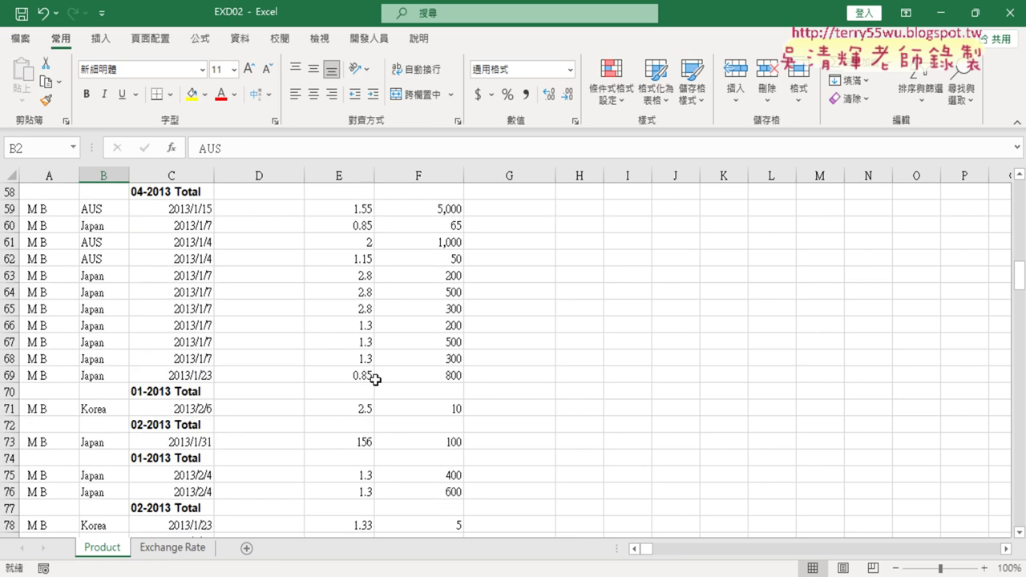
{"action": "scroll", "coordinate": [375, 380], "scroll_direction": "up", "scroll_amount": 6}
{"action": "scroll", "coordinate": [373, 378], "scroll_direction": "up", "scroll_amount": 5}
{"action": "scroll", "coordinate": [372, 378], "scroll_direction": "up", "scroll_amount": 5}
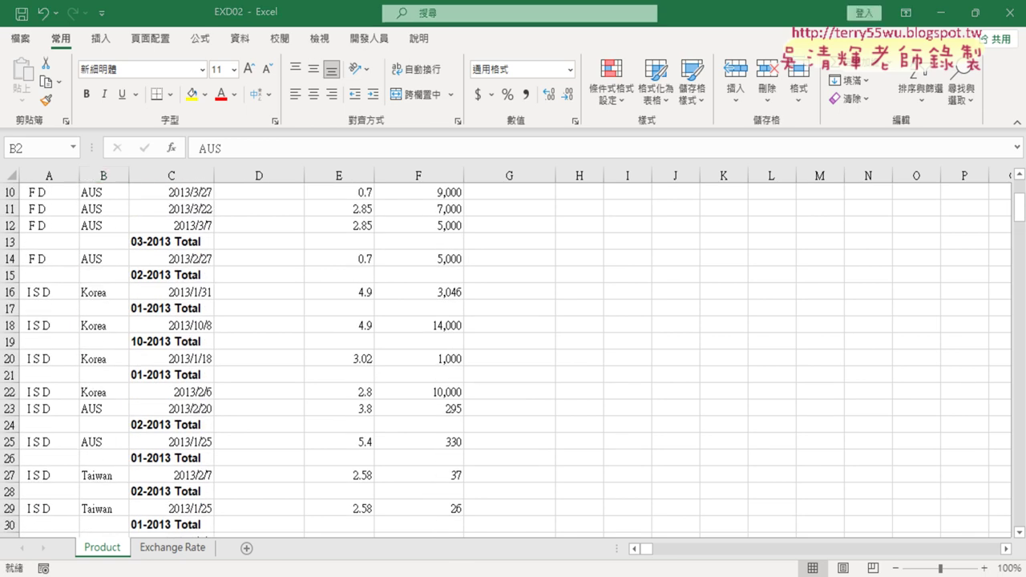
{"action": "key", "text": "alt+Tab"}
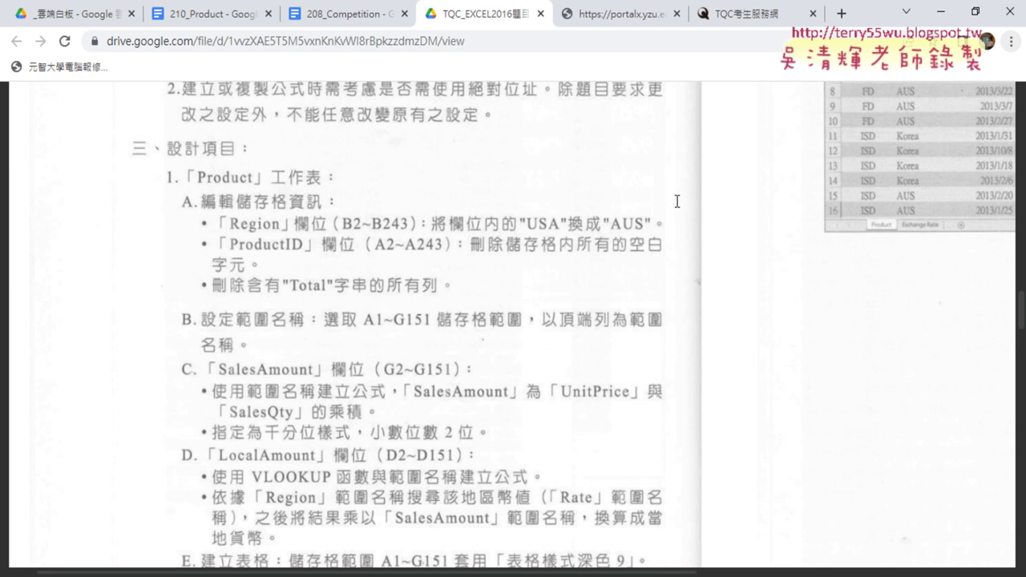
{"action": "left_click", "coordinate": [942, 14]}
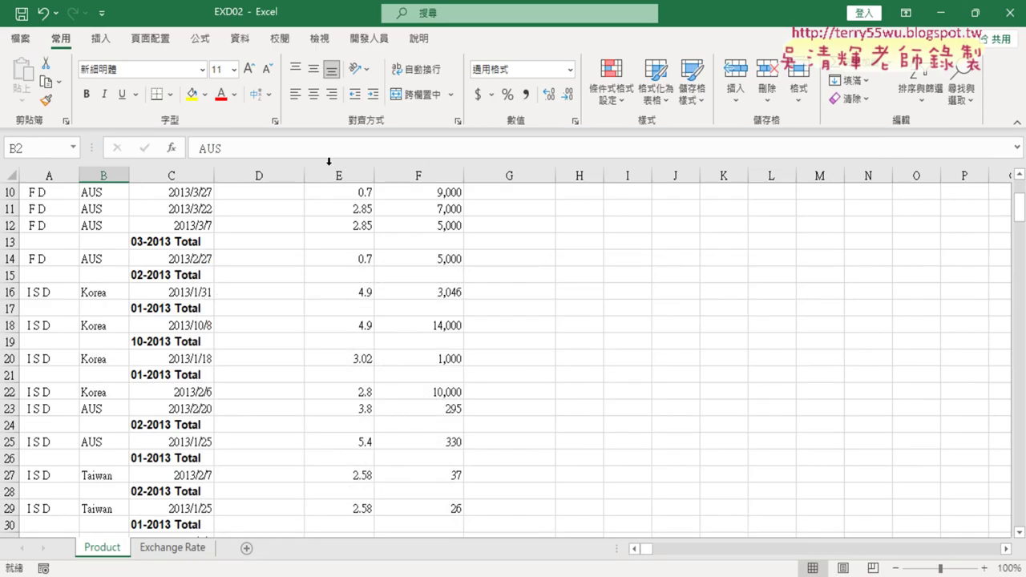
- Select the space inside ProductID 'F D' in A2's formula bar and reopen Find and Replace with Ctrl+H
{"action": "left_click", "coordinate": [44, 193]}
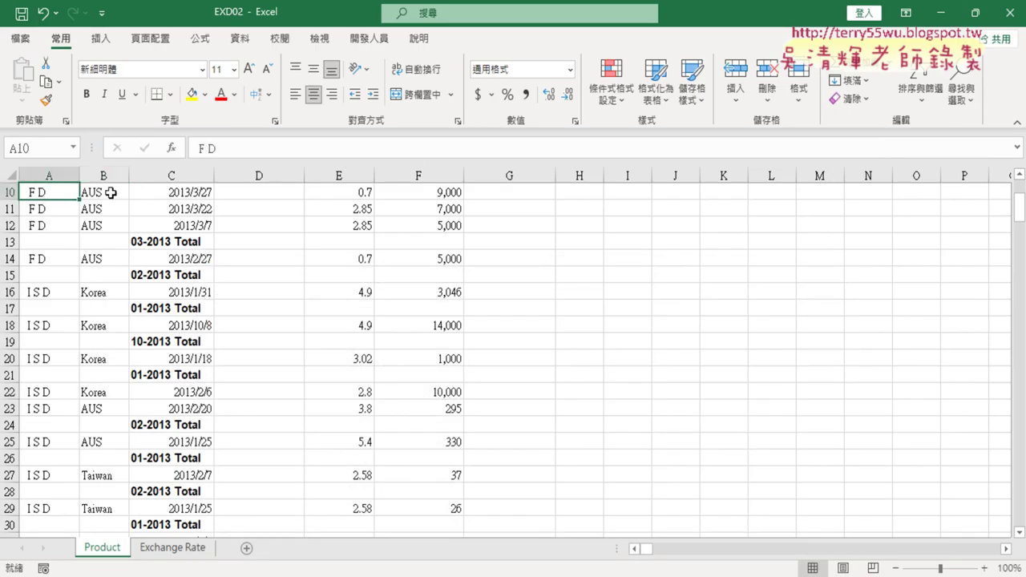
{"action": "left_click", "coordinate": [212, 148]}
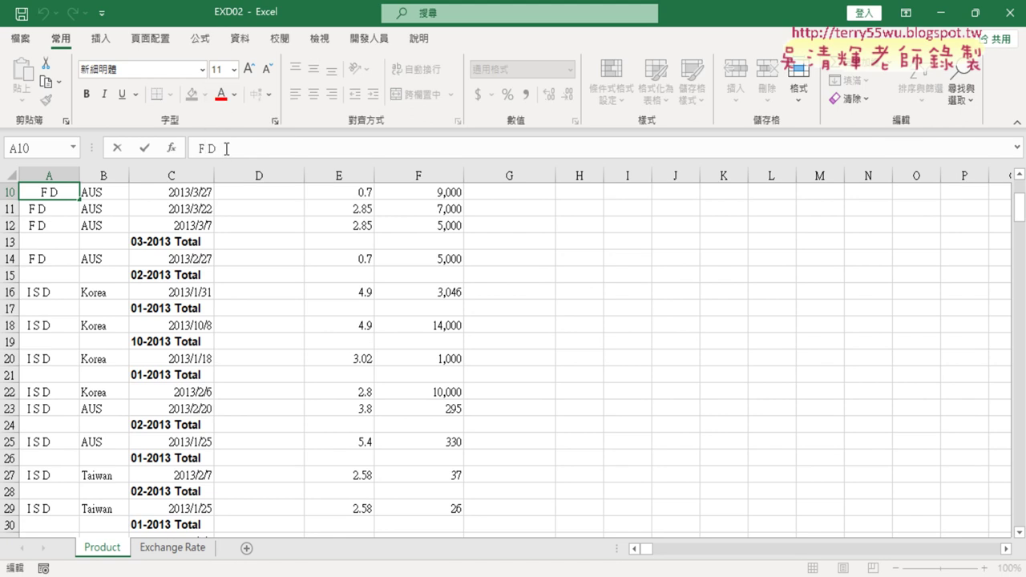
{"action": "mouse_move", "coordinate": [217, 148]}
{"action": "left_mouse_down"}
{"action": "mouse_move", "coordinate": [207, 148]}
{"action": "mouse_move", "coordinate": [240, 148]}
{"action": "left_mouse_up"}
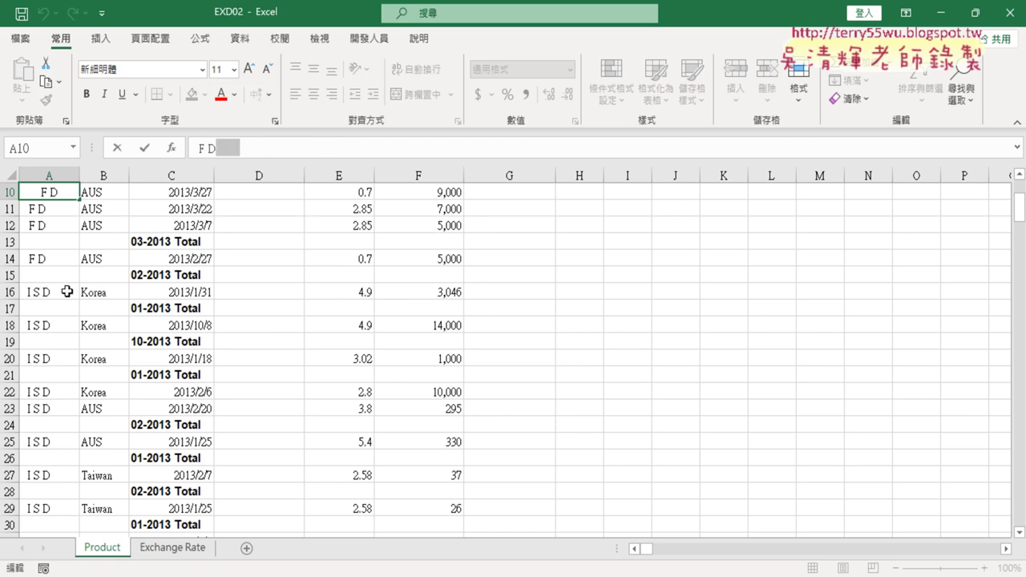
{"action": "scroll", "coordinate": [66, 292], "scroll_direction": "up", "scroll_amount": 3}
{"action": "left_click", "coordinate": [58, 210]}
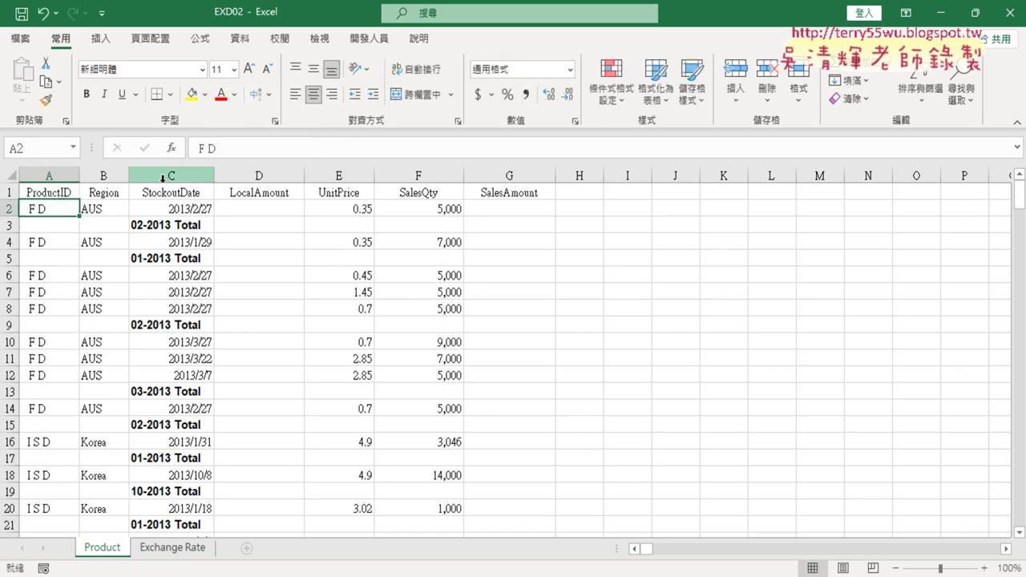
{"action": "left_click_drag", "start_coordinate": [205, 148], "coordinate": [210, 148]}
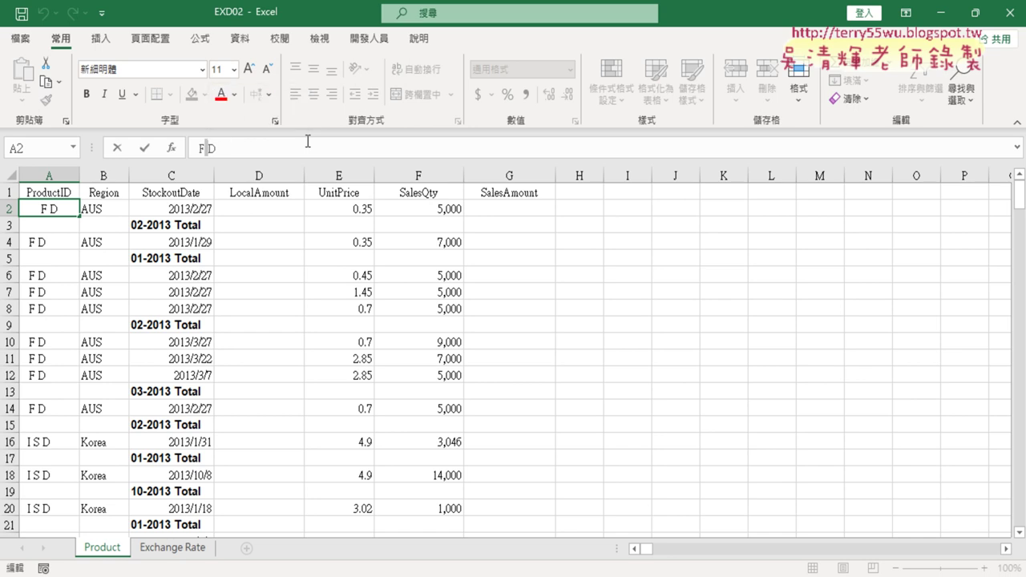
{"action": "key", "text": "ctrl+h"}
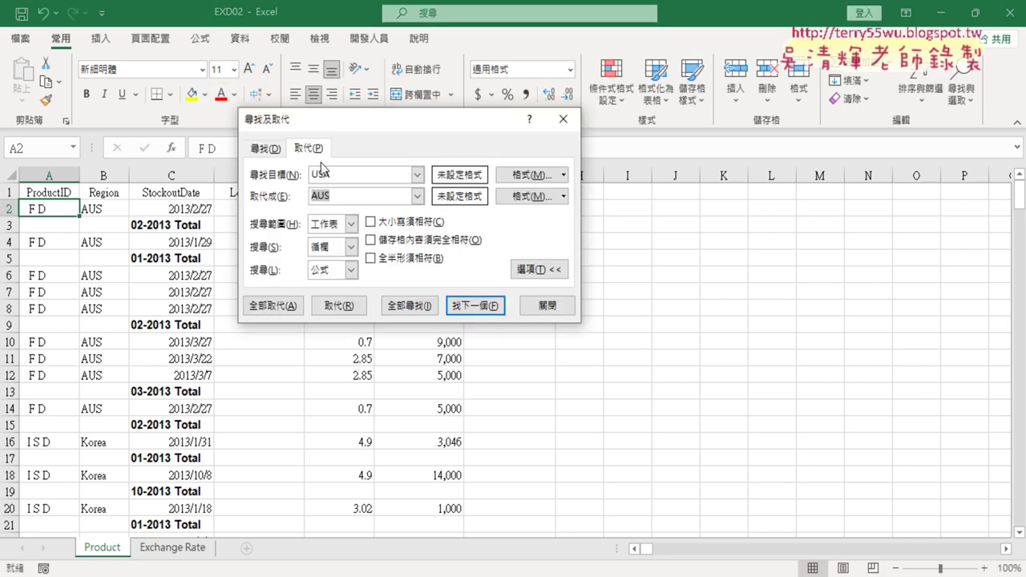
- Clear the old USA/AUS entries and replace every space with nothing, making 1443 replacements
{"action": "left_click", "coordinate": [542, 269]}
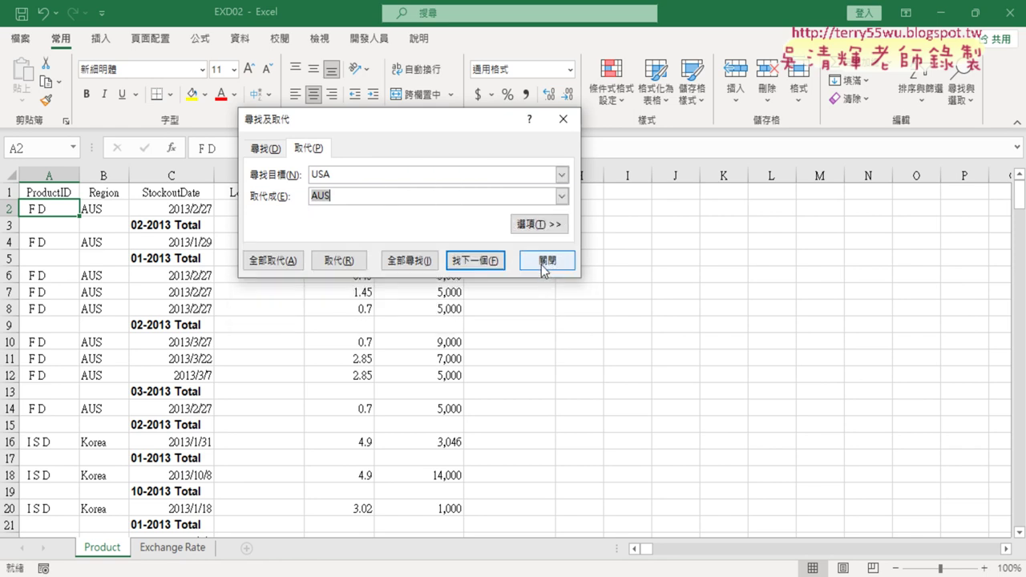
{"action": "left_click", "coordinate": [295, 176]}
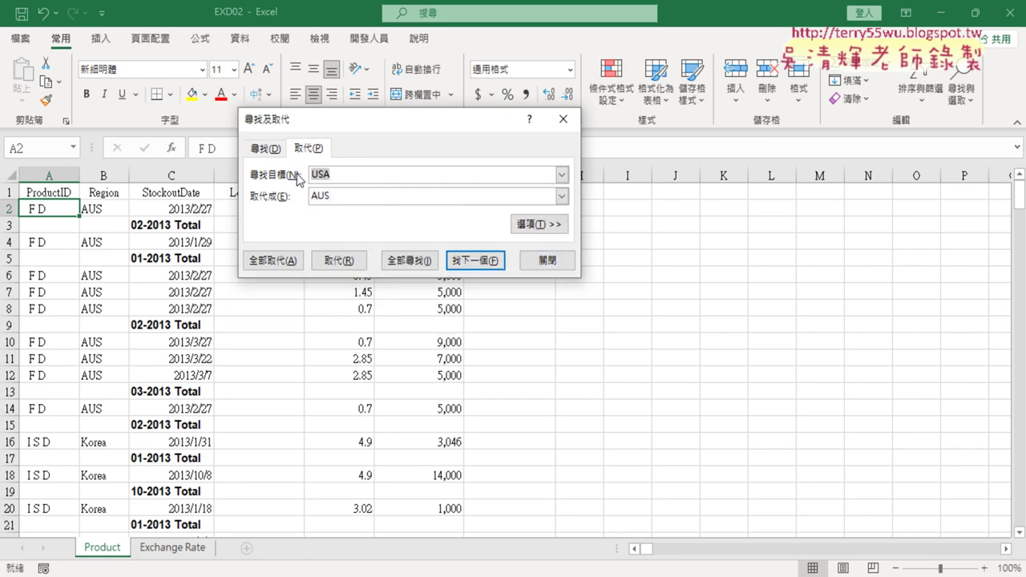
{"action": "key", "text": "BackSpace"}
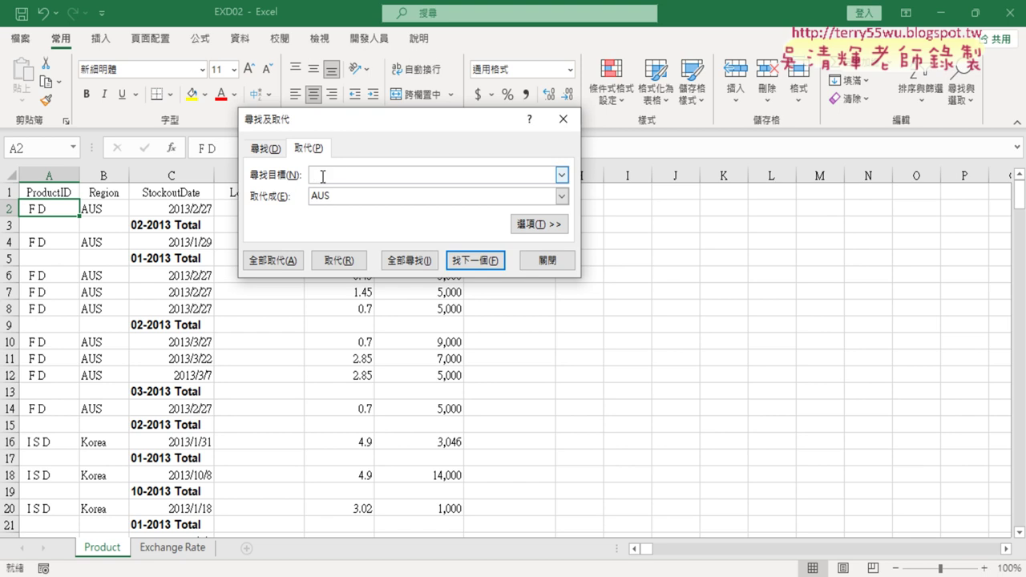
{"action": "left_click", "coordinate": [292, 196]}
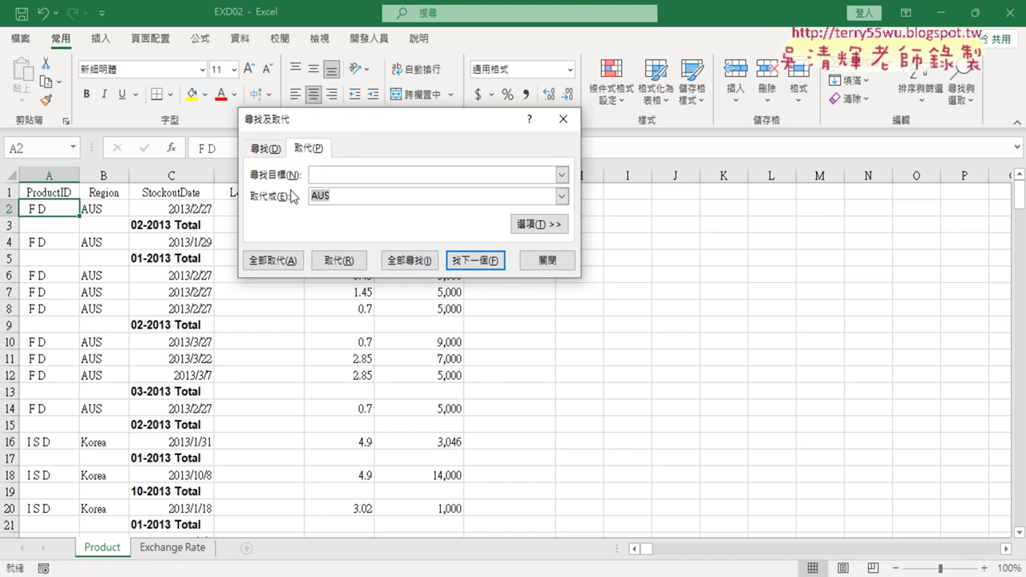
{"action": "key", "text": "BackSpace"}
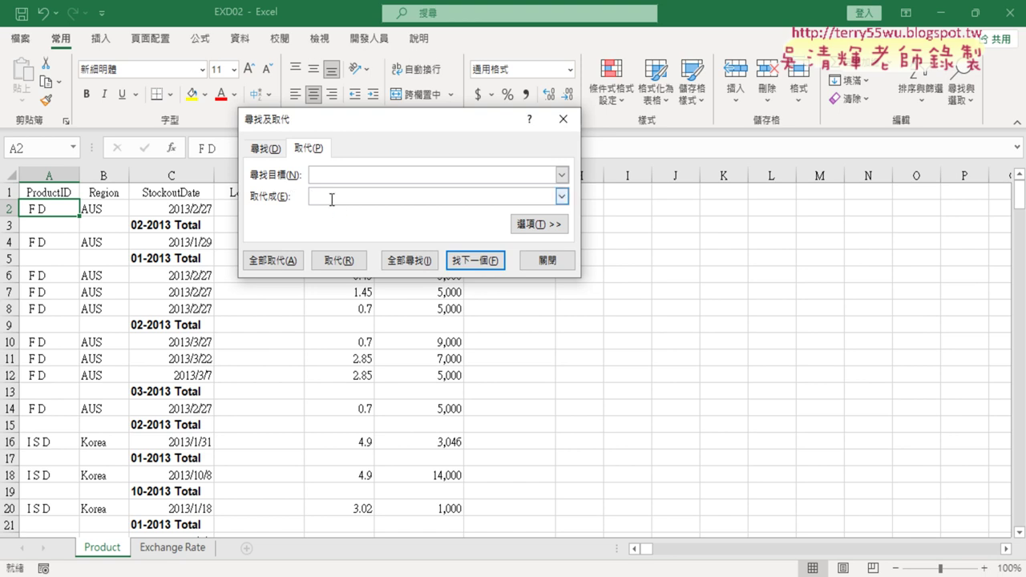
{"action": "left_click", "coordinate": [290, 267]}
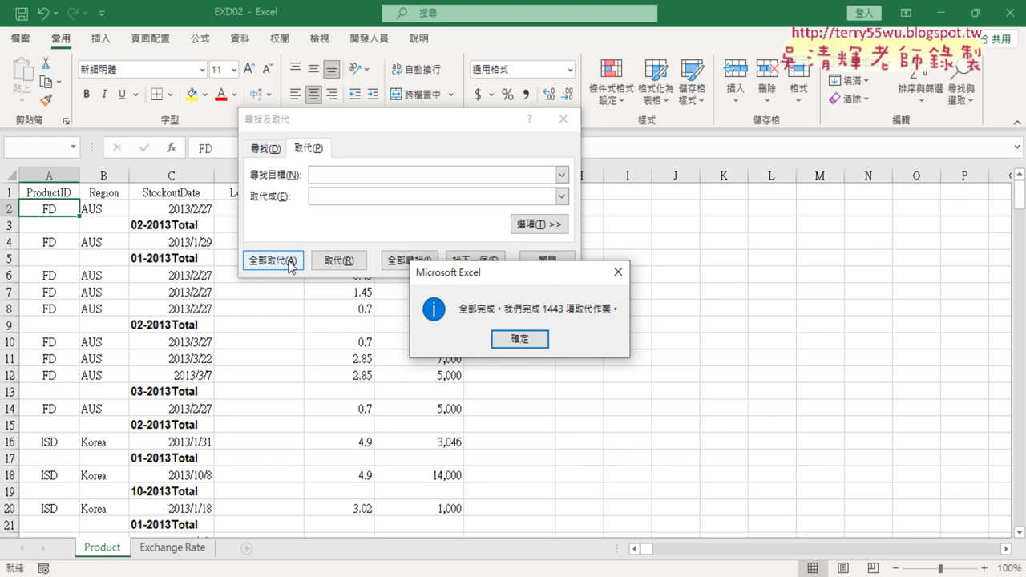
{"action": "left_click", "coordinate": [521, 340]}
{"action": "left_click", "coordinate": [548, 261]}
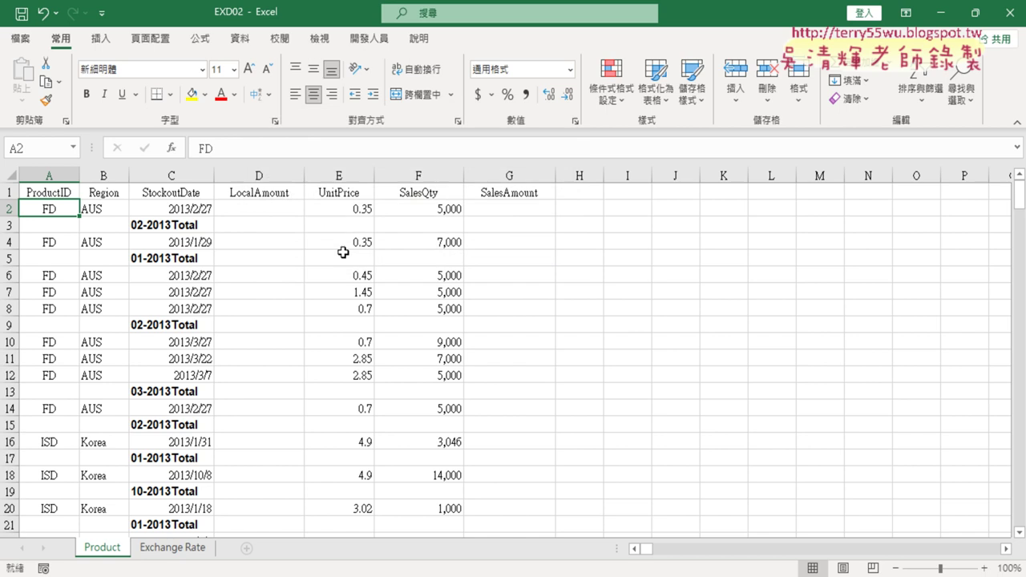
- Scroll the sheet to confirm ProductIDs now read FD without spaces
{"action": "scroll", "coordinate": [88, 258], "scroll_direction": "down", "scroll_amount": 3}
{"action": "scroll", "coordinate": [91, 258], "scroll_direction": "down", "scroll_amount": 1}
{"action": "scroll", "coordinate": [90, 258], "scroll_direction": "up", "scroll_amount": 1}
{"action": "scroll", "coordinate": [91, 258], "scroll_direction": "up", "scroll_amount": 3}
{"action": "mouse_move", "coordinate": [457, 574]}
{"action": "left_click", "coordinate": [454, 521]}
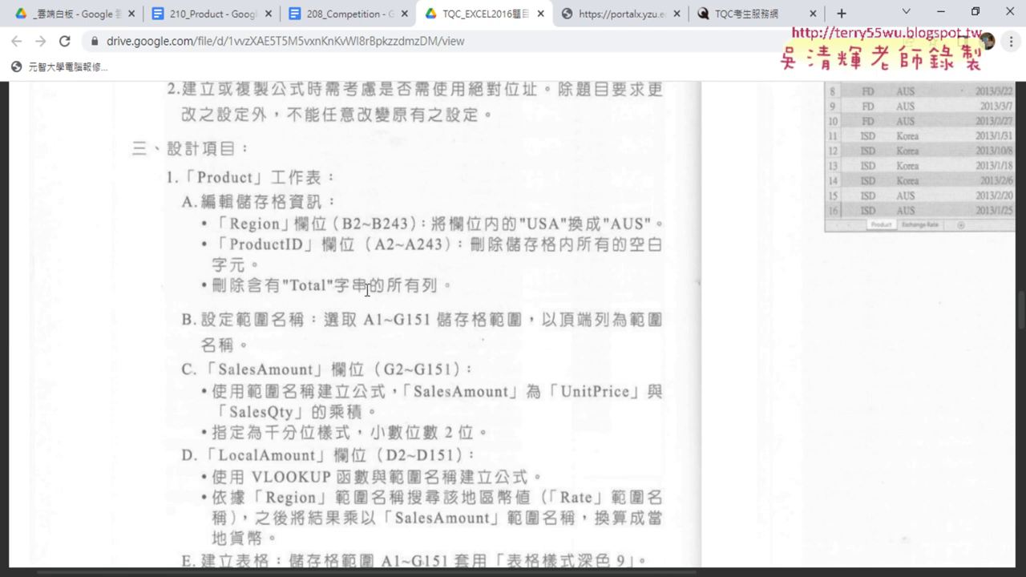
{"action": "left_click", "coordinate": [941, 18]}
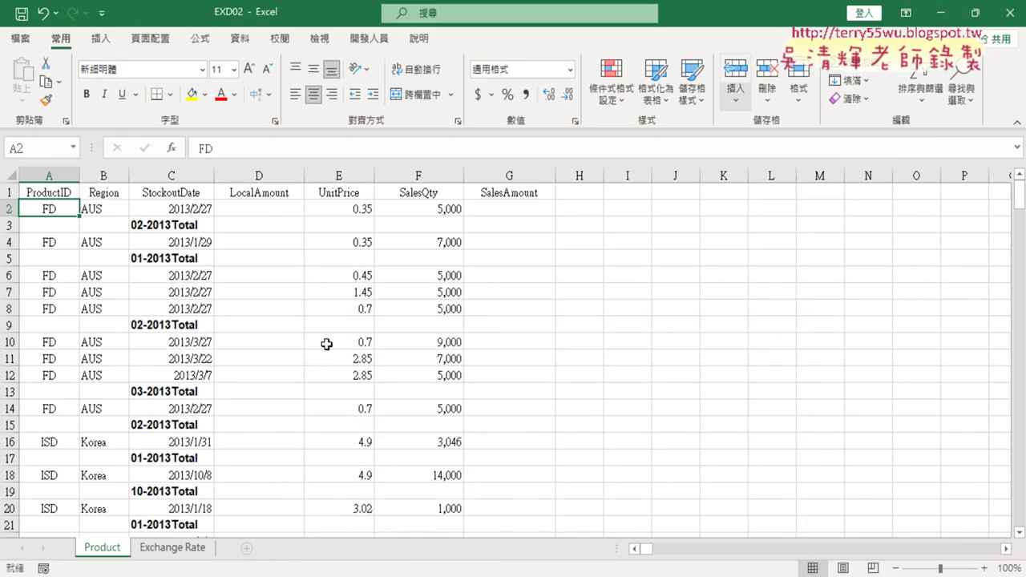
- Select the Total rows 3, 5 and 9 together by their row headers
{"action": "left_click", "coordinate": [186, 227]}
{"action": "left_click", "coordinate": [9, 224]}
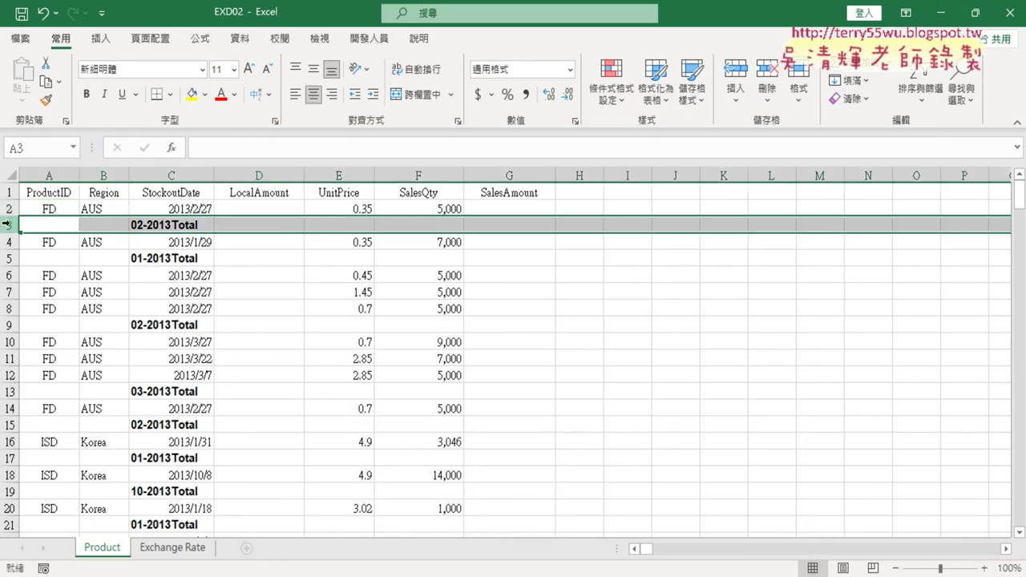
{"action": "left_click", "coordinate": [9, 258]}
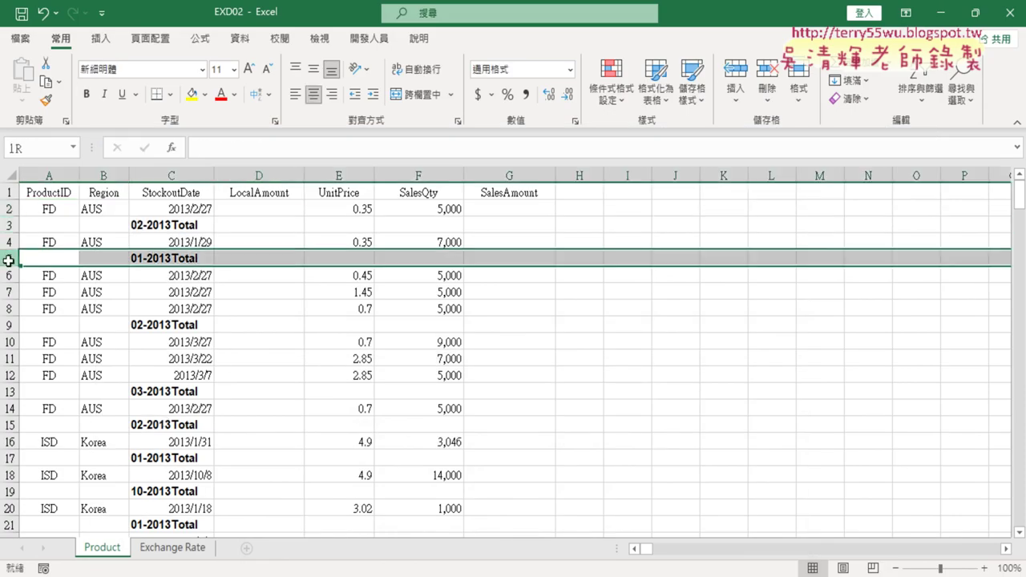
{"action": "left_click", "coordinate": [12, 325]}
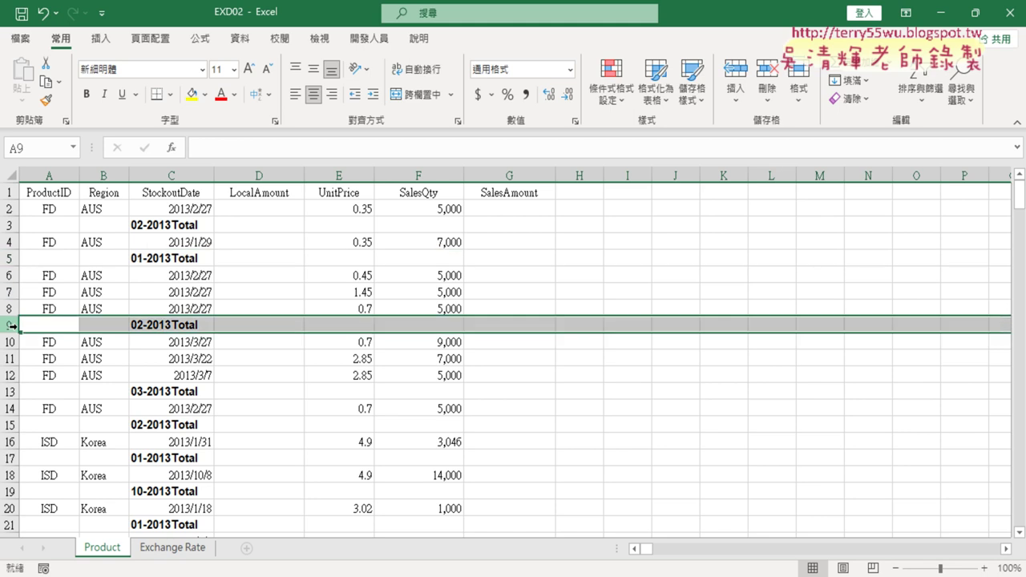
{"action": "left_click", "coordinate": [8, 225]}
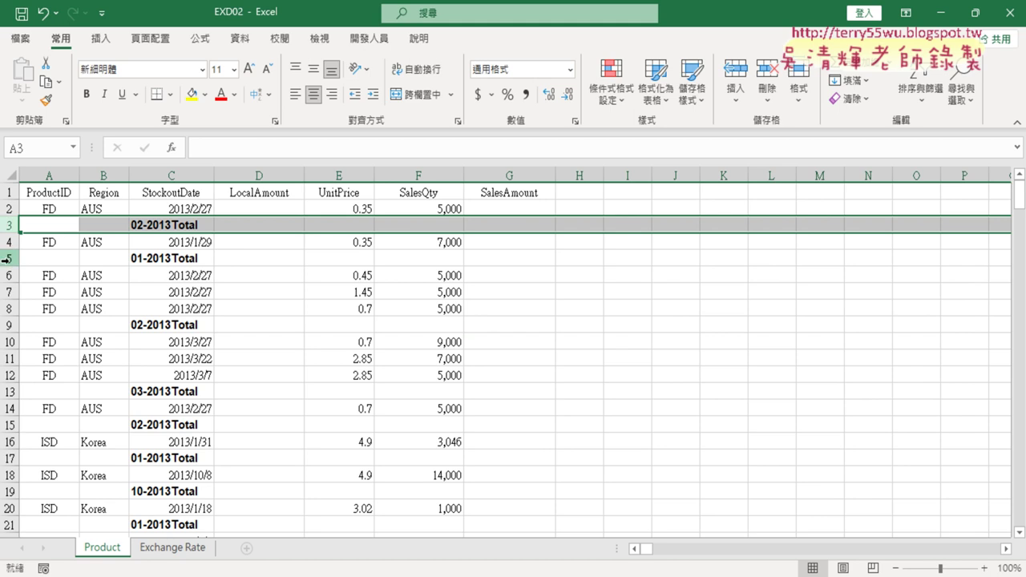
{"action": "left_click", "coordinate": [7, 258], "text": "ctrl"}
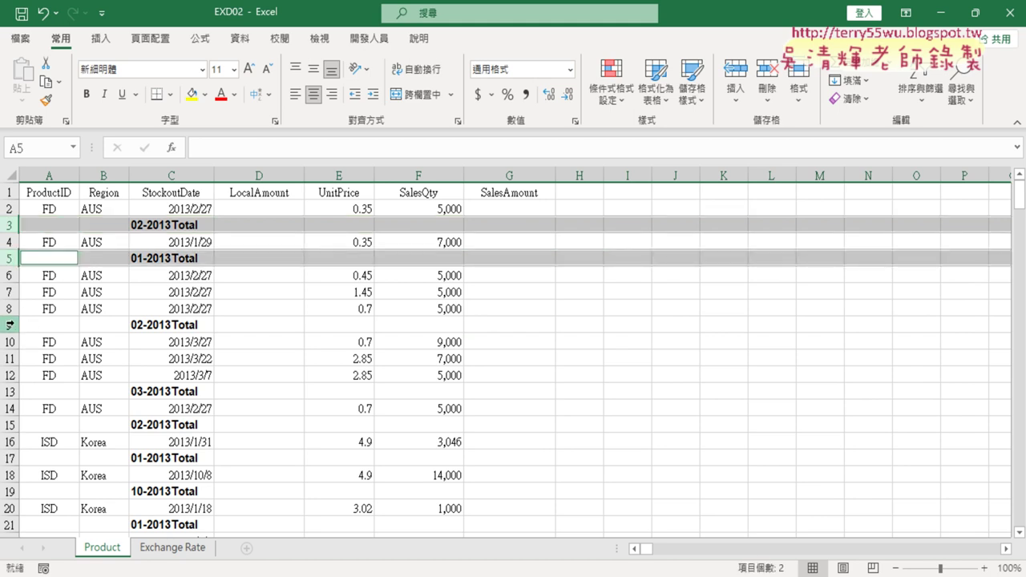
{"action": "left_click", "coordinate": [6, 324], "text": "ctrl"}
- Scroll down to row 145 and highlight the word Total in its 02-2013Total label
{"action": "scroll", "coordinate": [73, 401], "scroll_direction": "down", "scroll_amount": 2}
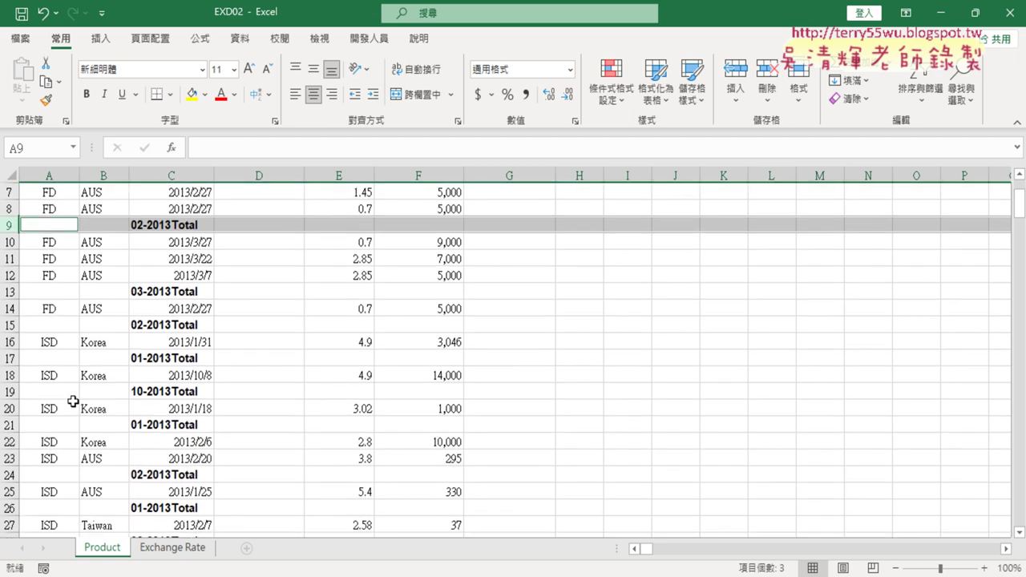
{"action": "scroll", "coordinate": [73, 401], "scroll_direction": "down", "scroll_amount": 3}
{"action": "scroll", "coordinate": [73, 401], "scroll_direction": "down", "scroll_amount": 6}
{"action": "scroll", "coordinate": [73, 401], "scroll_direction": "down", "scroll_amount": 7}
{"action": "scroll", "coordinate": [73, 401], "scroll_direction": "down", "scroll_amount": 4}
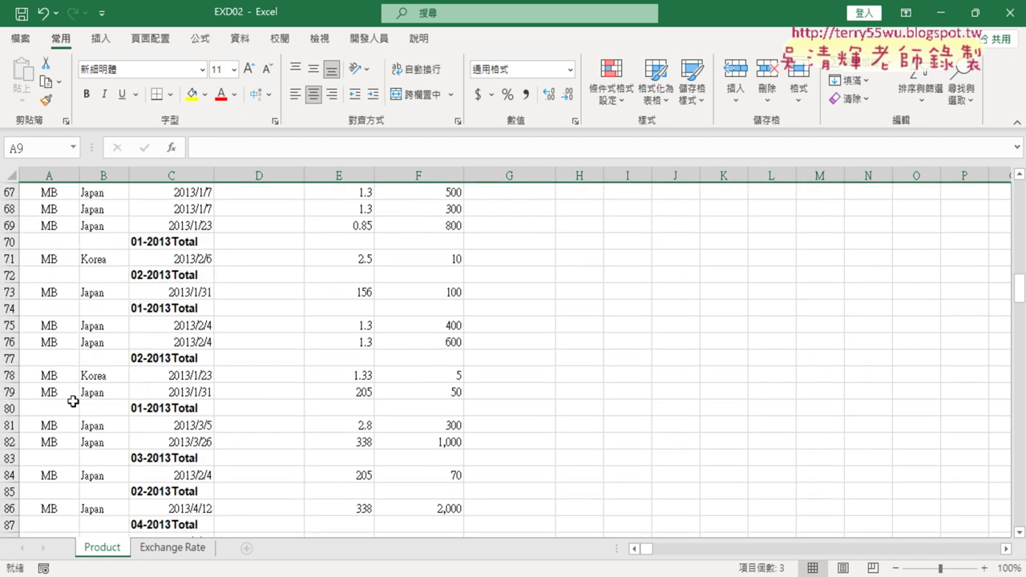
{"action": "scroll", "coordinate": [73, 401], "scroll_direction": "down", "scroll_amount": 6}
{"action": "scroll", "coordinate": [72, 401], "scroll_direction": "down", "scroll_amount": 3}
{"action": "scroll", "coordinate": [73, 401], "scroll_direction": "down", "scroll_amount": 6}
{"action": "scroll", "coordinate": [73, 401], "scroll_direction": "down", "scroll_amount": 2}
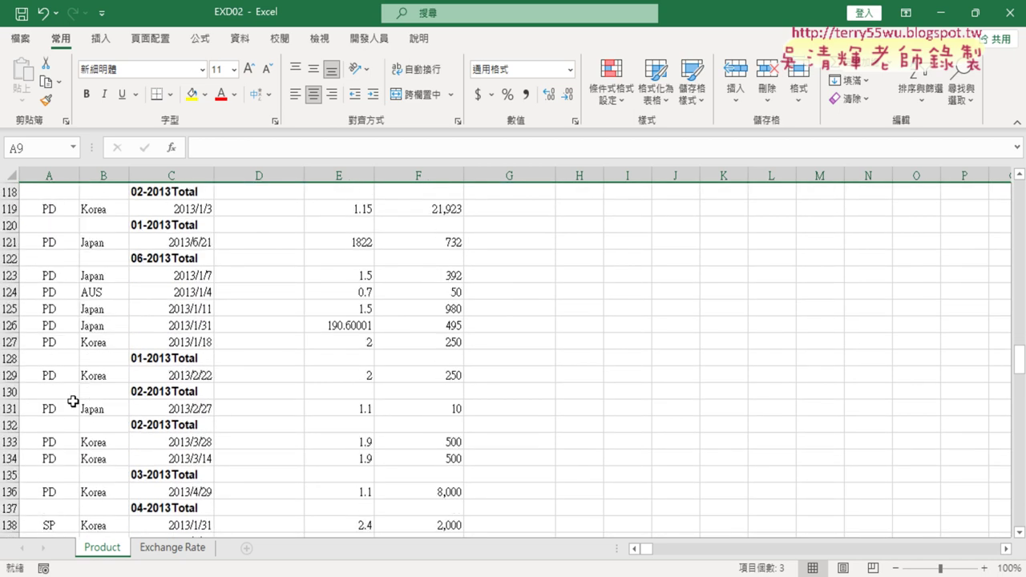
{"action": "scroll", "coordinate": [73, 400], "scroll_direction": "down", "scroll_amount": 3}
{"action": "scroll", "coordinate": [73, 401], "scroll_direction": "down", "scroll_amount": 4}
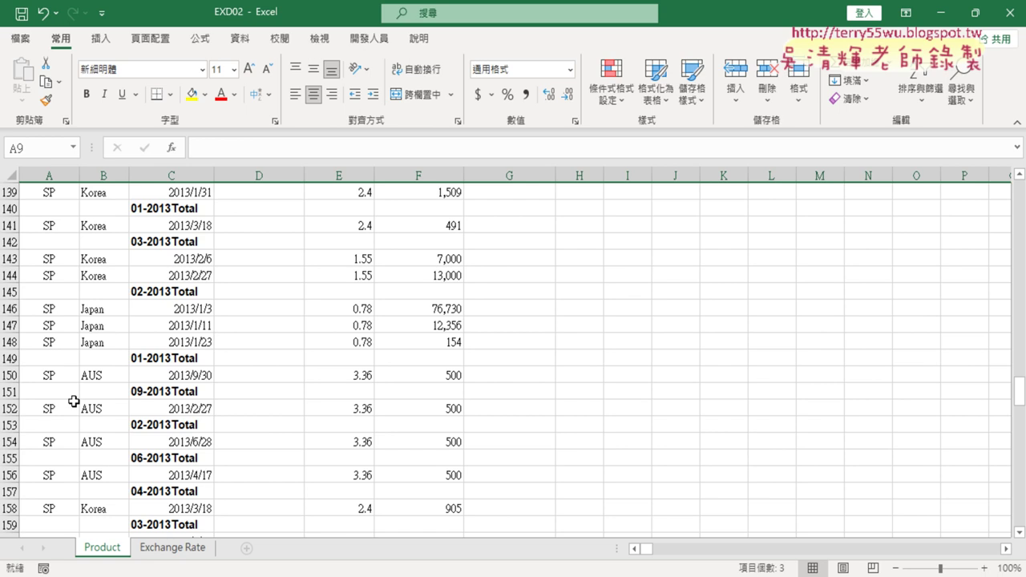
{"action": "double_click", "coordinate": [174, 291]}
{"action": "left_click_drag", "start_coordinate": [173, 291], "coordinate": [300, 286]}
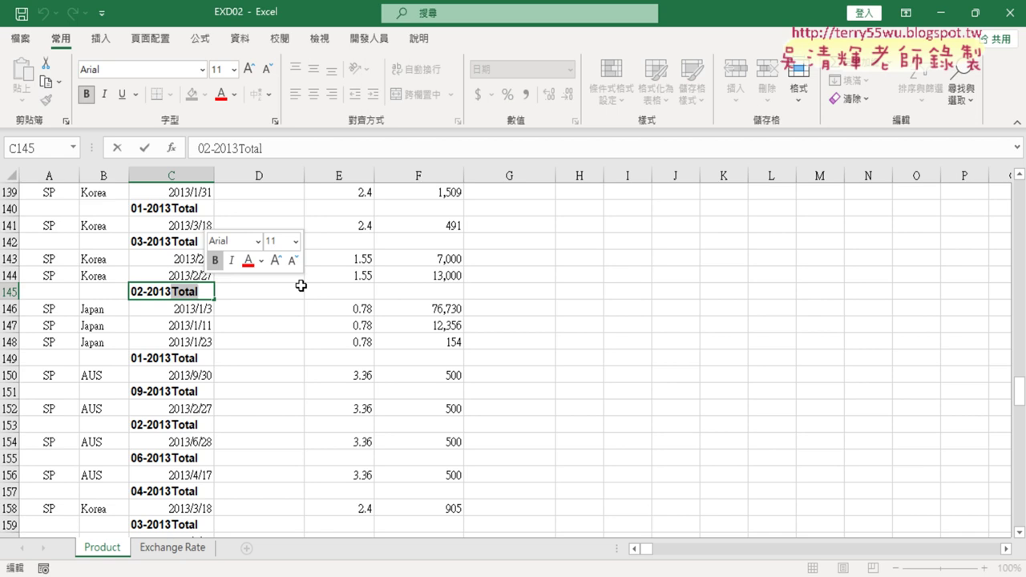
- Select the Total rows 149, 145, 142 and 140 together
{"action": "left_click", "coordinate": [6, 360], "text": "ctrl"}
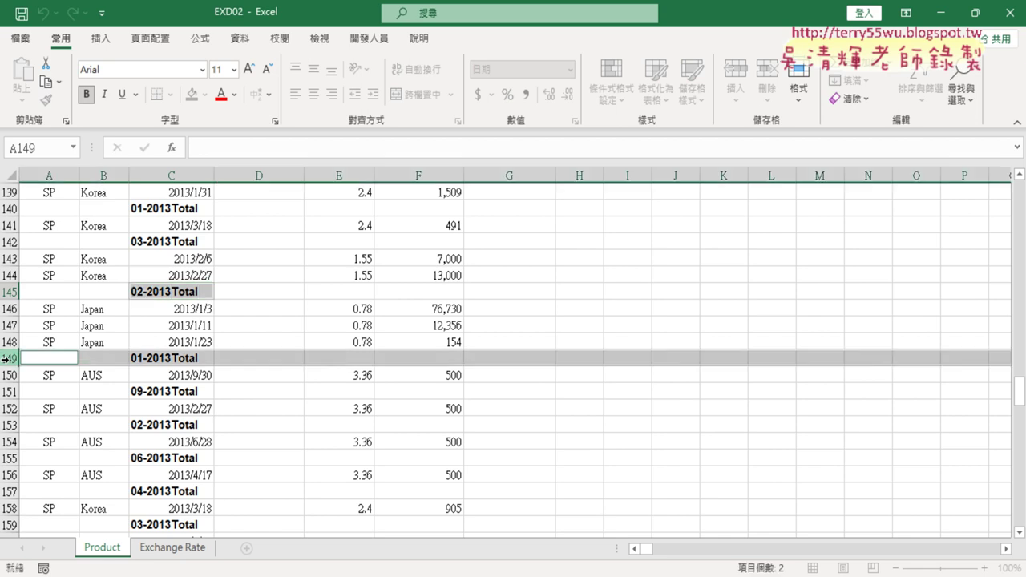
{"action": "left_click", "coordinate": [12, 292], "text": "ctrl"}
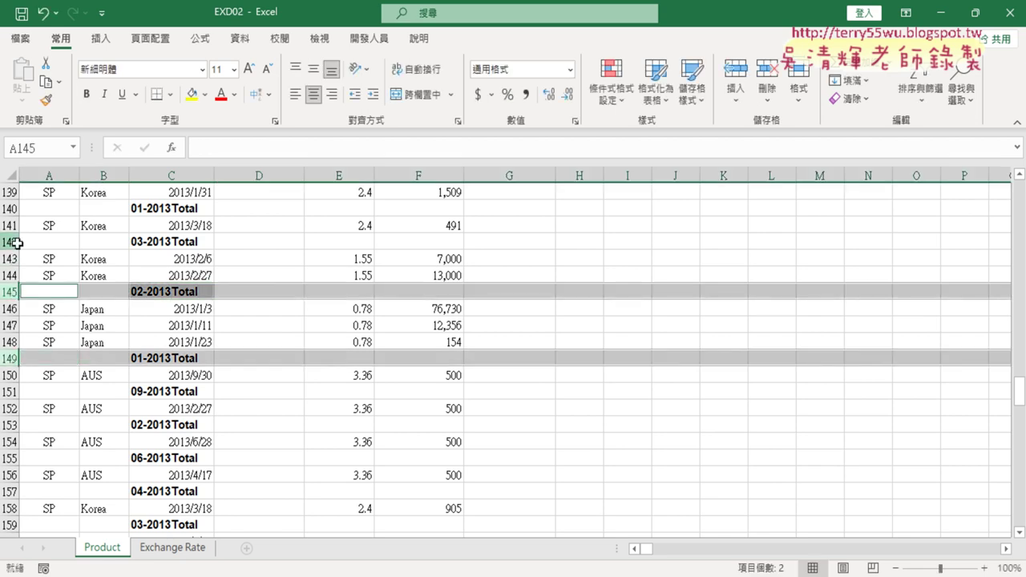
{"action": "left_click", "coordinate": [12, 241], "text": "ctrl"}
{"action": "left_click", "coordinate": [14, 208], "text": "ctrl"}
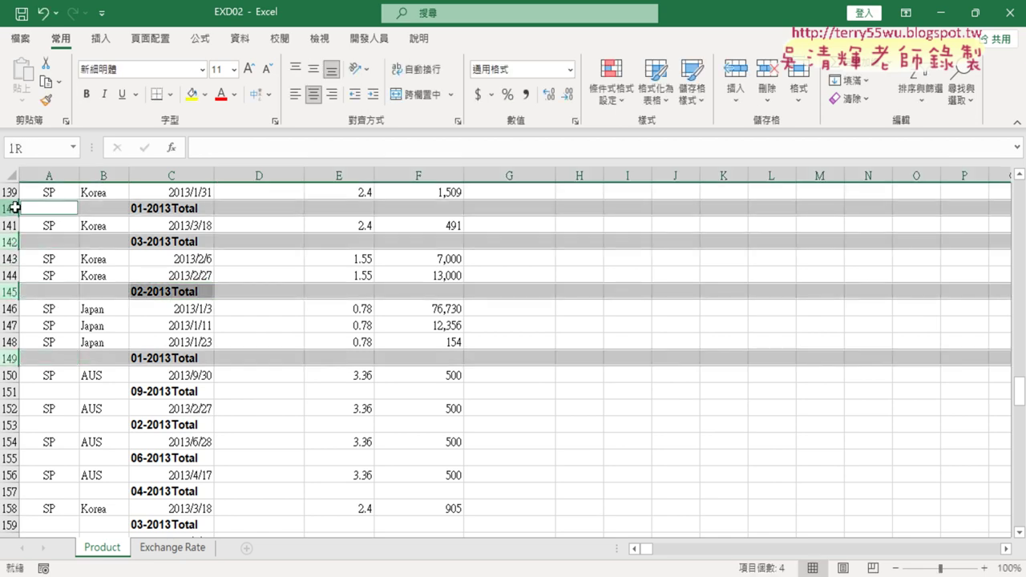
{"action": "right_click", "coordinate": [165, 210]}
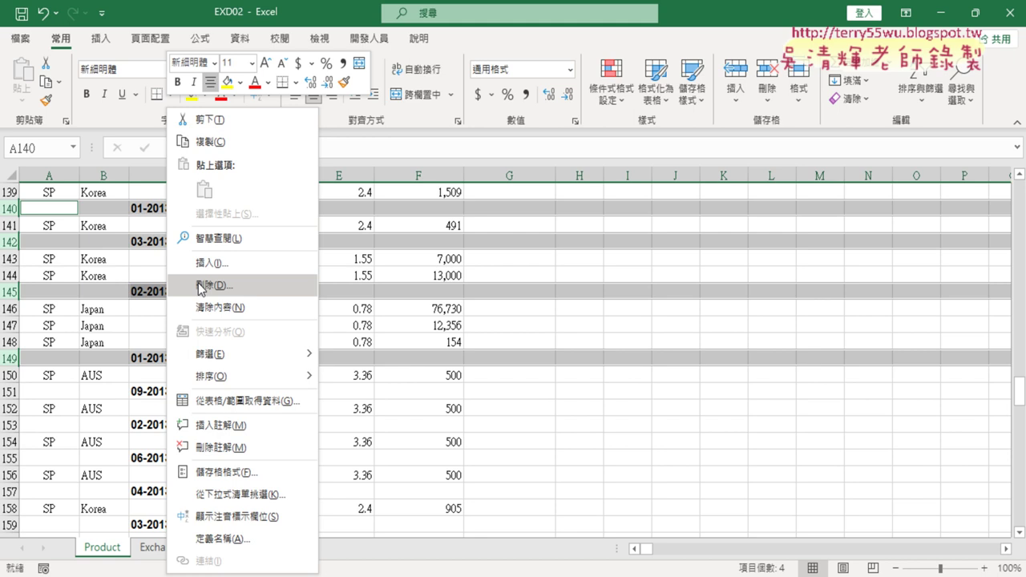
{"action": "left_click", "coordinate": [117, 299]}
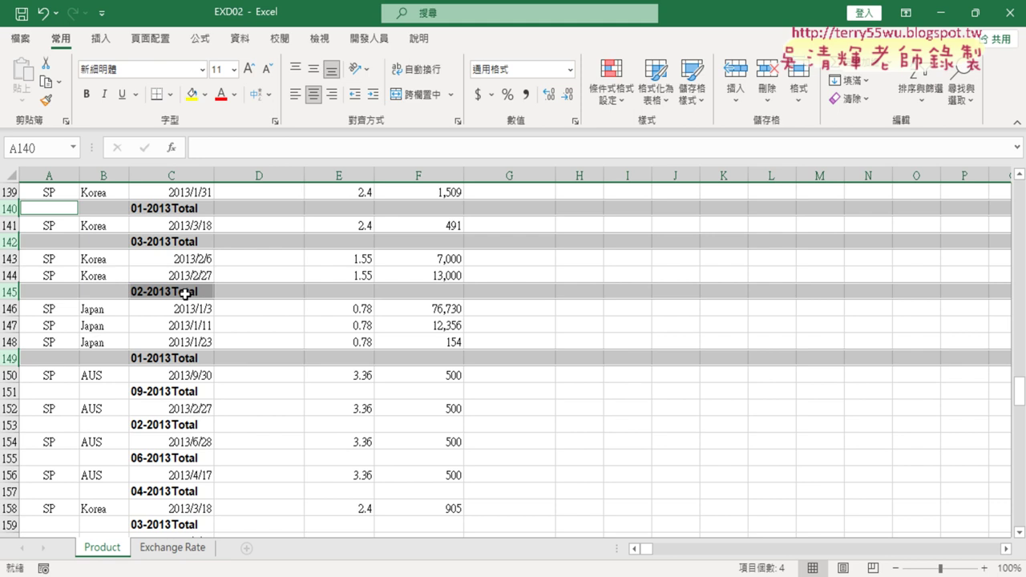
- Copy the word Total from C3's 02-2013Total label and bring up Find & Select
{"action": "scroll", "coordinate": [190, 294], "scroll_direction": "up", "scroll_amount": 6}
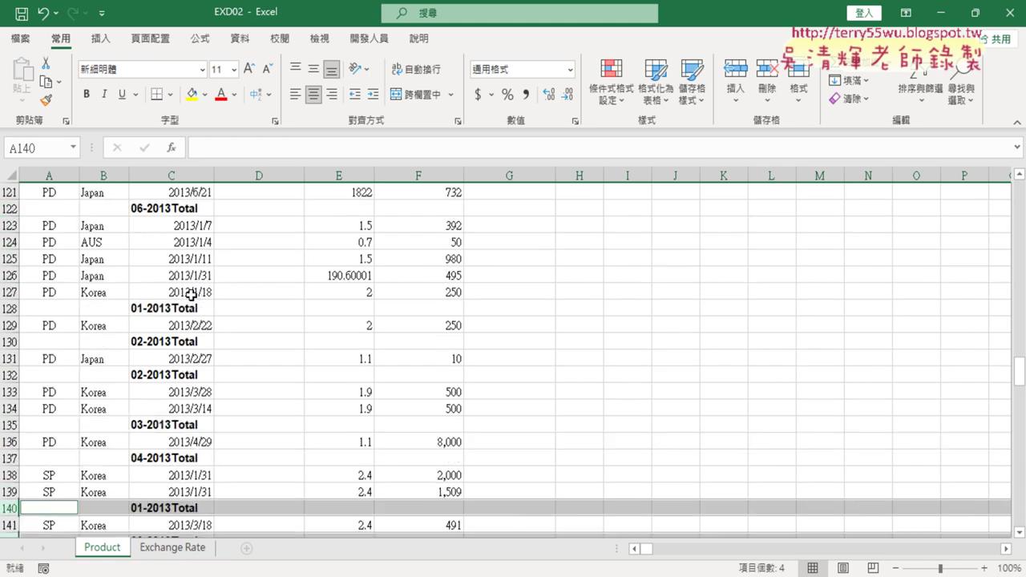
{"action": "scroll", "coordinate": [191, 294], "scroll_direction": "up", "scroll_amount": 8}
{"action": "scroll", "coordinate": [191, 294], "scroll_direction": "up", "scroll_amount": 9}
{"action": "scroll", "coordinate": [191, 295], "scroll_direction": "up", "scroll_amount": 8}
{"action": "scroll", "coordinate": [191, 294], "scroll_direction": "up", "scroll_amount": 9}
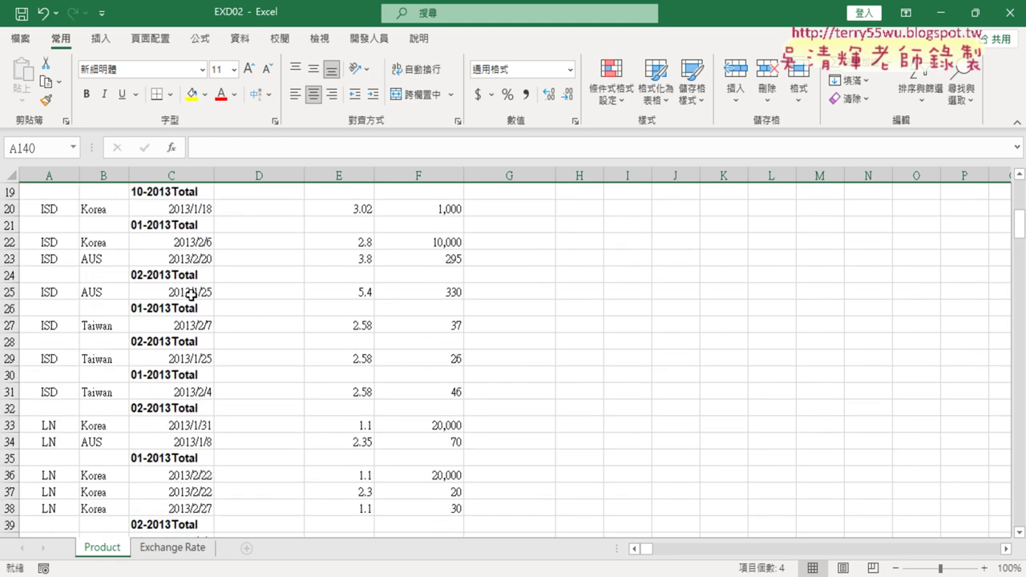
{"action": "scroll", "coordinate": [191, 294], "scroll_direction": "up", "scroll_amount": 5}
{"action": "scroll", "coordinate": [191, 294], "scroll_direction": "up", "scroll_amount": 1}
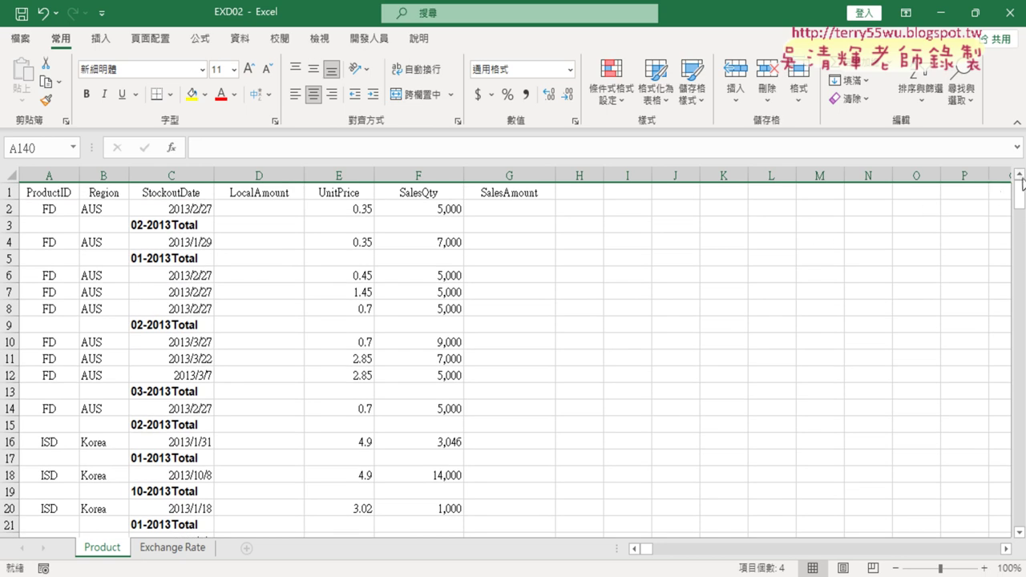
{"action": "left_click", "coordinate": [177, 225]}
{"action": "double_click", "coordinate": [177, 225]}
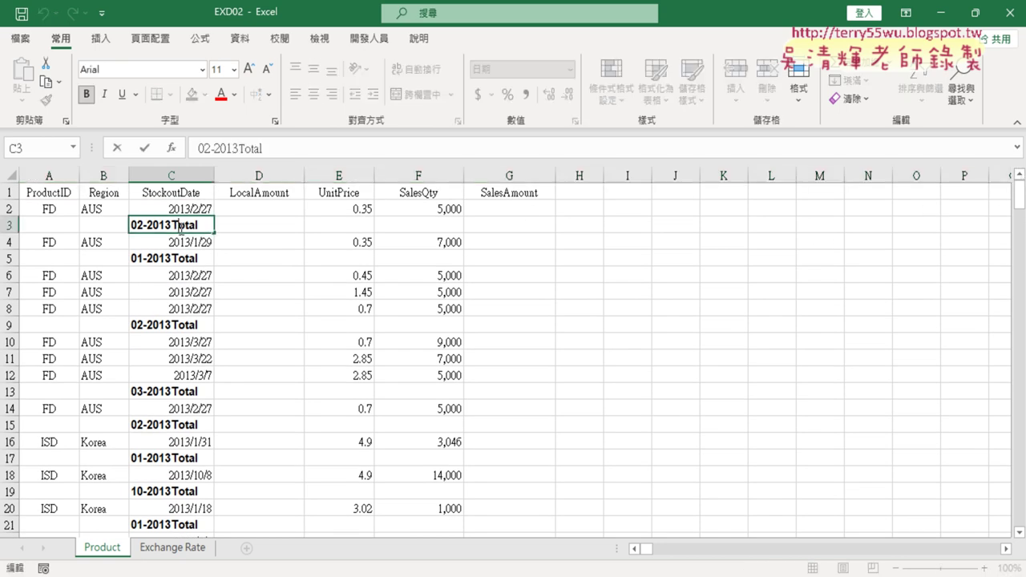
{"action": "left_click_drag", "start_coordinate": [172, 226], "coordinate": [199, 225]}
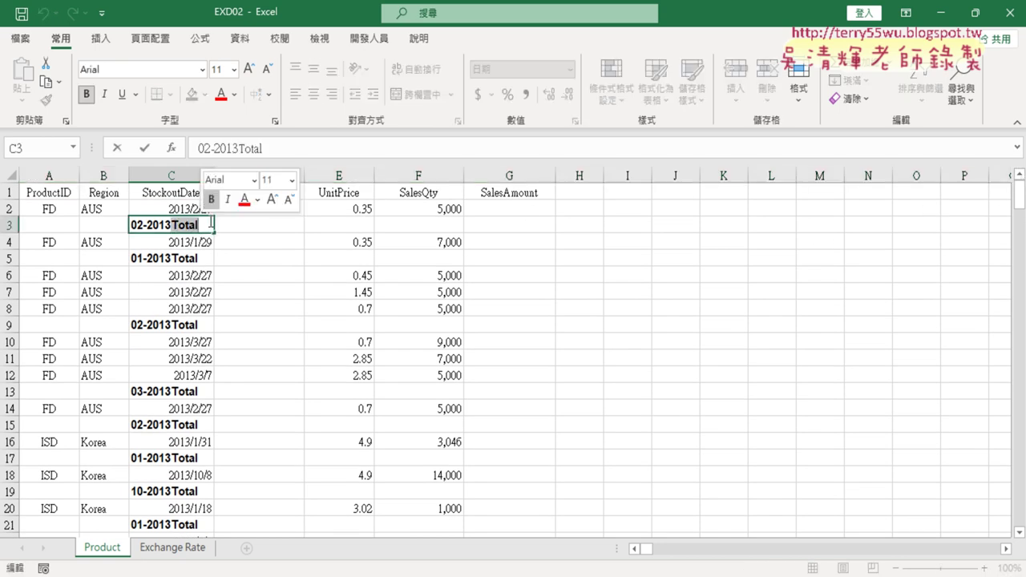
{"action": "key", "text": "ctrl+c"}
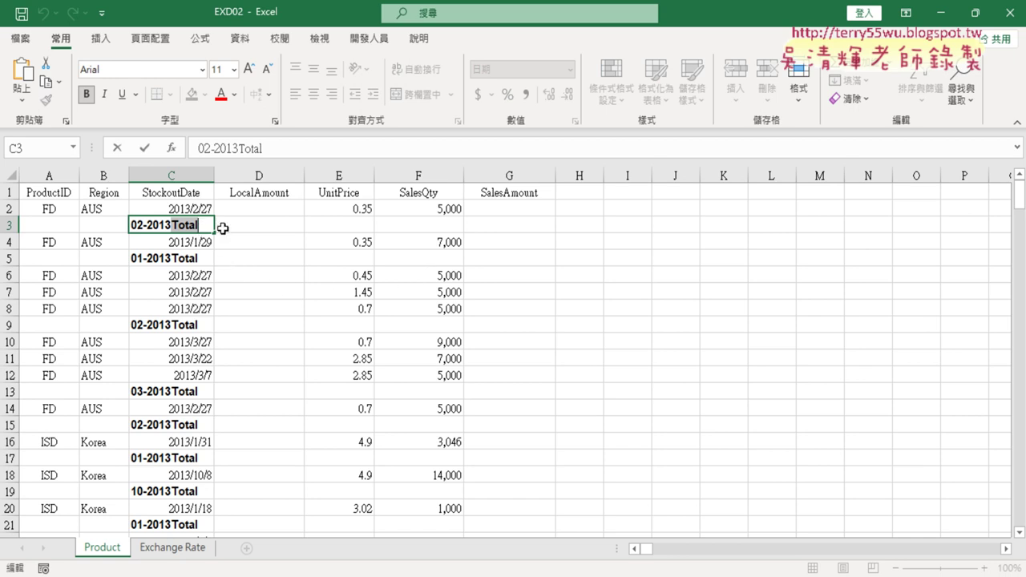
{"action": "left_click", "coordinate": [962, 92]}
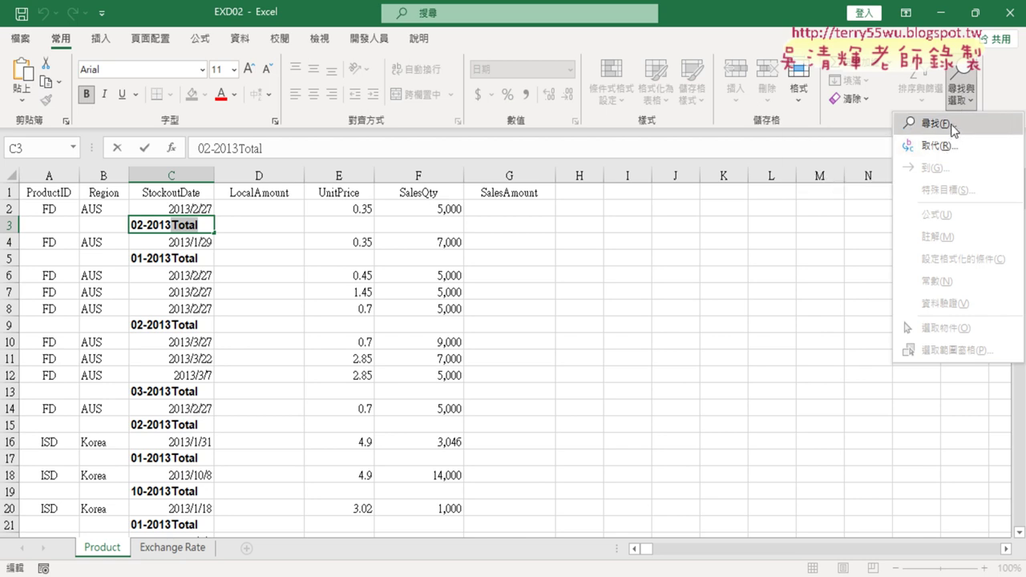
- Open the Find dialog with Ctrl+F and enter Total as the search text
{"action": "left_click", "coordinate": [934, 125]}
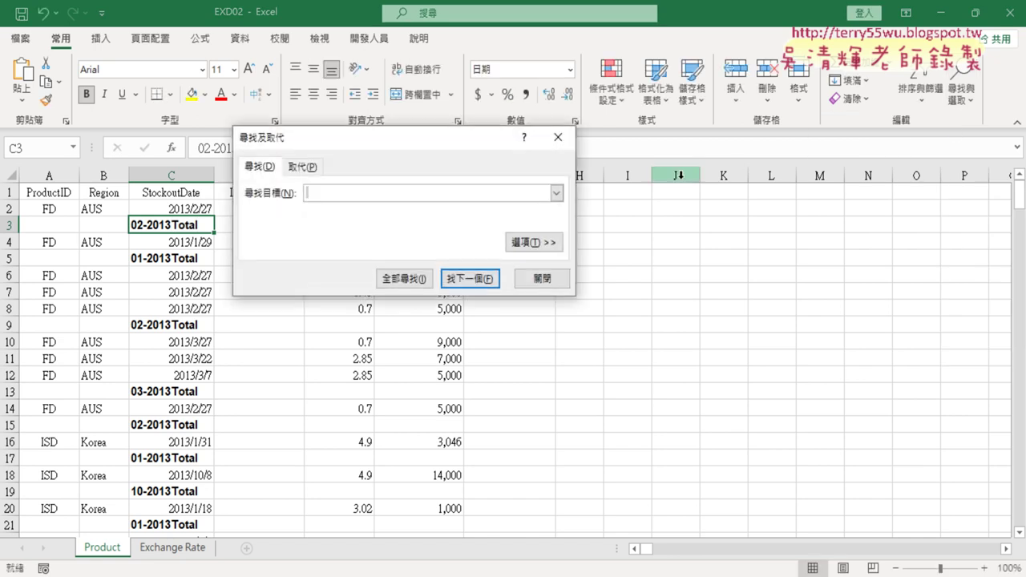
{"action": "left_click", "coordinate": [559, 135]}
{"action": "key", "text": "ctrl+f"}
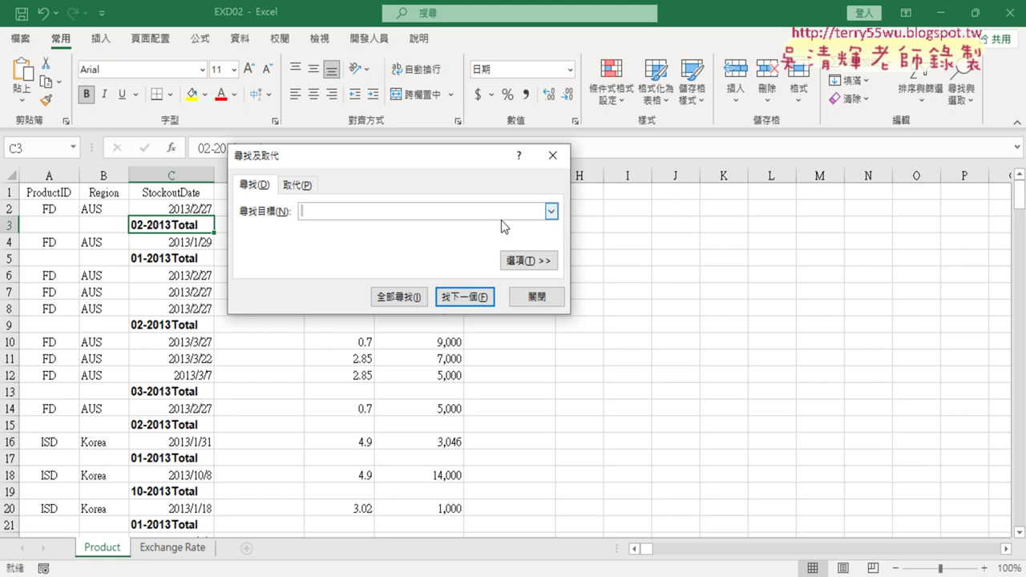
{"action": "type", "text": "Total"}
{"action": "key", "text": "Left"}
{"action": "key", "text": "Left"}
{"action": "key", "text": "Left"}
{"action": "key", "text": "Left"}
{"action": "key", "text": "Left"}
{"action": "key", "text": "Right"}
{"action": "key", "text": "Right"}
{"action": "key", "text": "Right"}
{"action": "key", "text": "Right"}
{"action": "key", "text": "Right"}
- List every 'Total' match with Find All and select all 93 results from first to last
{"action": "left_click", "coordinate": [393, 303]}
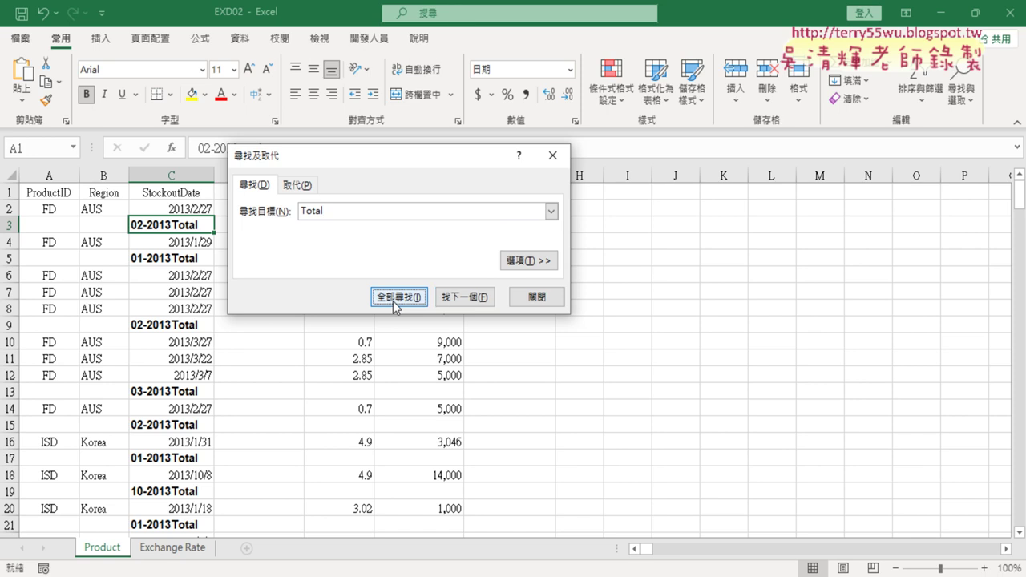
{"action": "left_click_drag", "start_coordinate": [442, 160], "coordinate": [501, 39]}
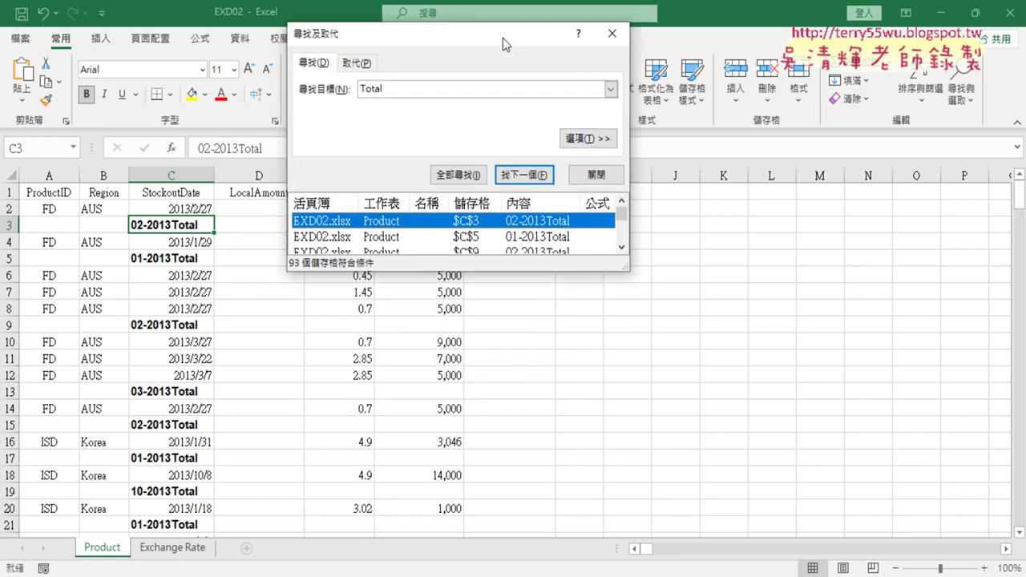
{"action": "left_click_drag", "start_coordinate": [495, 272], "coordinate": [501, 541]}
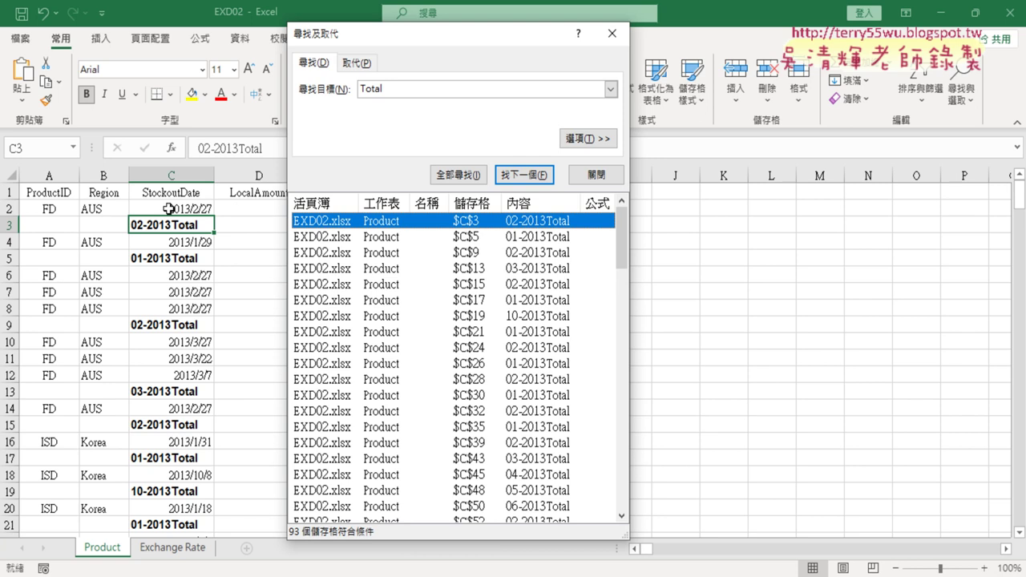
{"action": "mouse_move", "coordinate": [623, 241]}
{"action": "left_mouse_down"}
{"action": "mouse_move", "coordinate": [612, 473]}
{"action": "mouse_move", "coordinate": [636, 229]}
{"action": "left_mouse_up"}
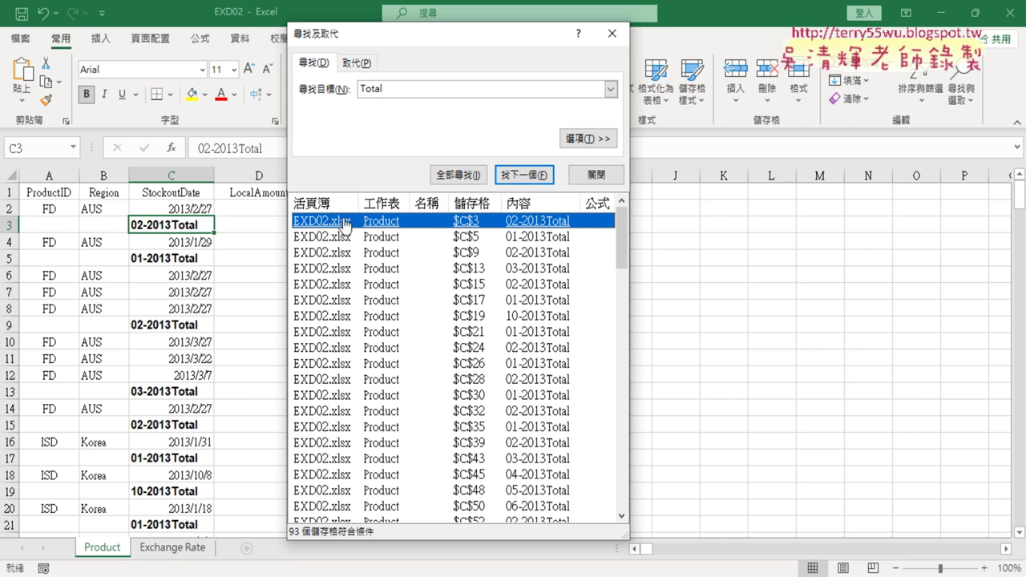
{"action": "left_click_drag", "start_coordinate": [624, 231], "coordinate": [622, 497]}
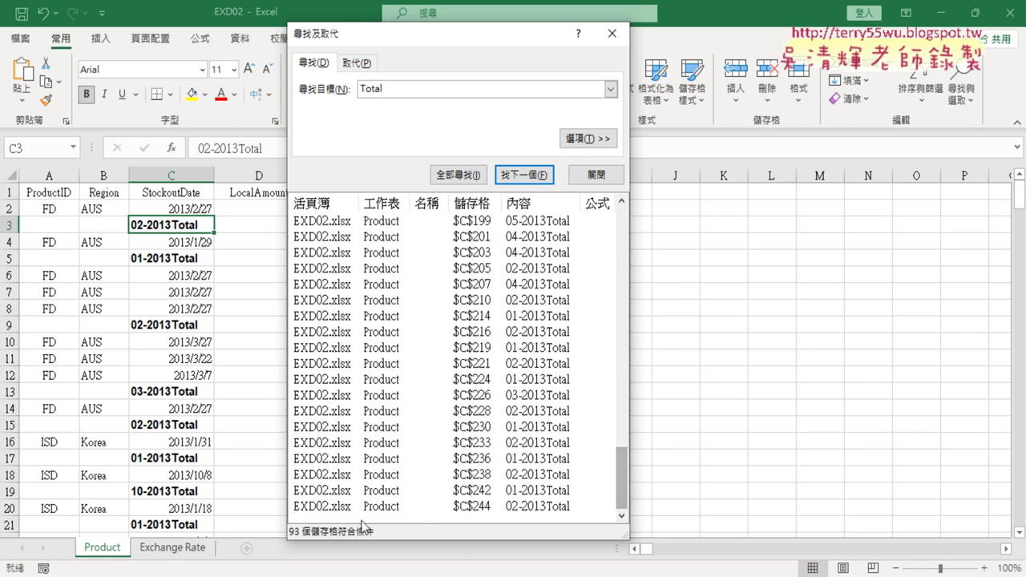
{"action": "left_click", "coordinate": [415, 512], "text": "shift"}
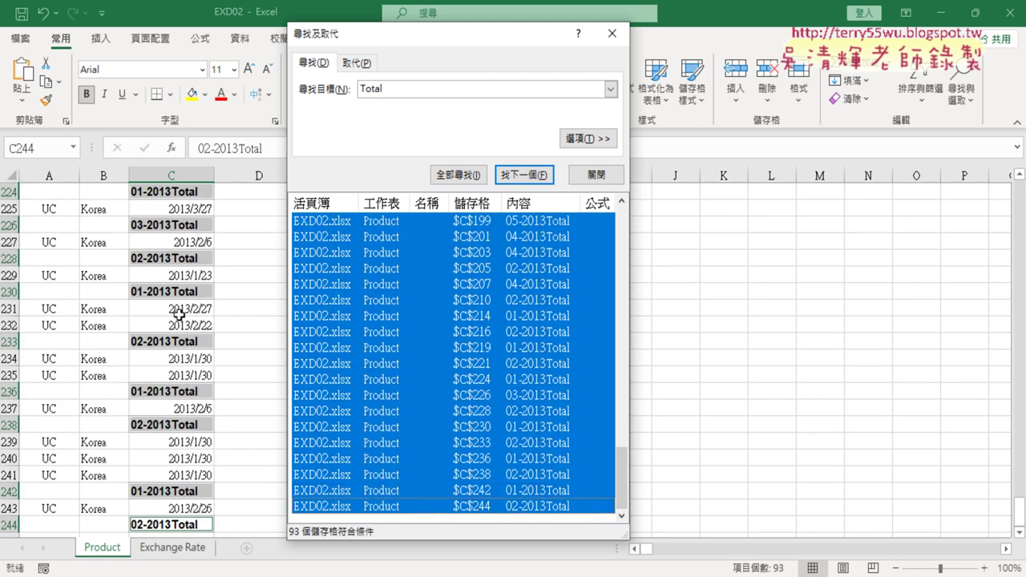
{"action": "scroll", "coordinate": [173, 288], "scroll_direction": "up", "scroll_amount": 9}
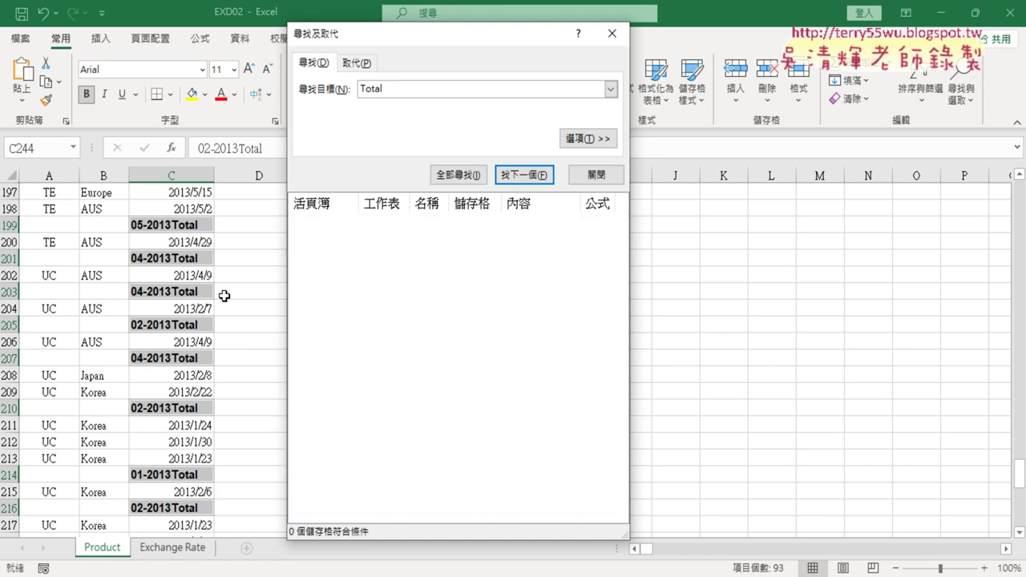
- Re-run Find All for 'Total' and select all 93 matching month-Total cells in column C
{"action": "left_click", "coordinate": [259, 295]}
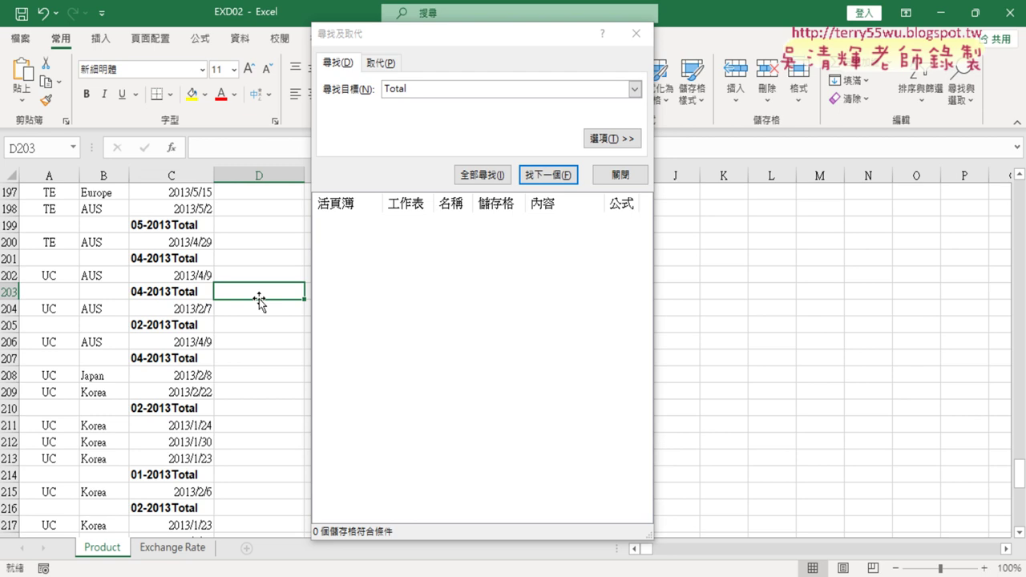
{"action": "left_click", "coordinate": [436, 90]}
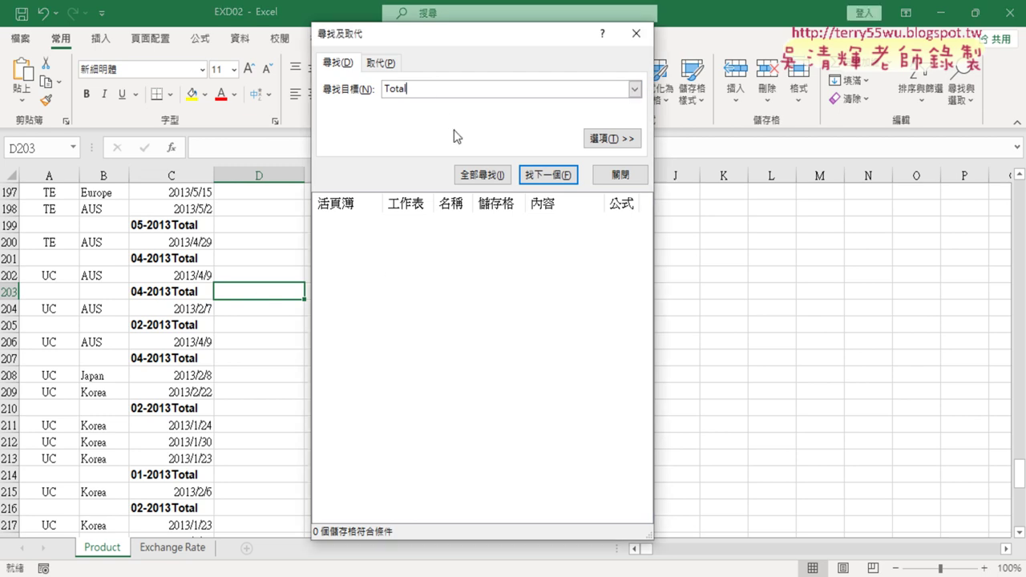
{"action": "left_click", "coordinate": [481, 176]}
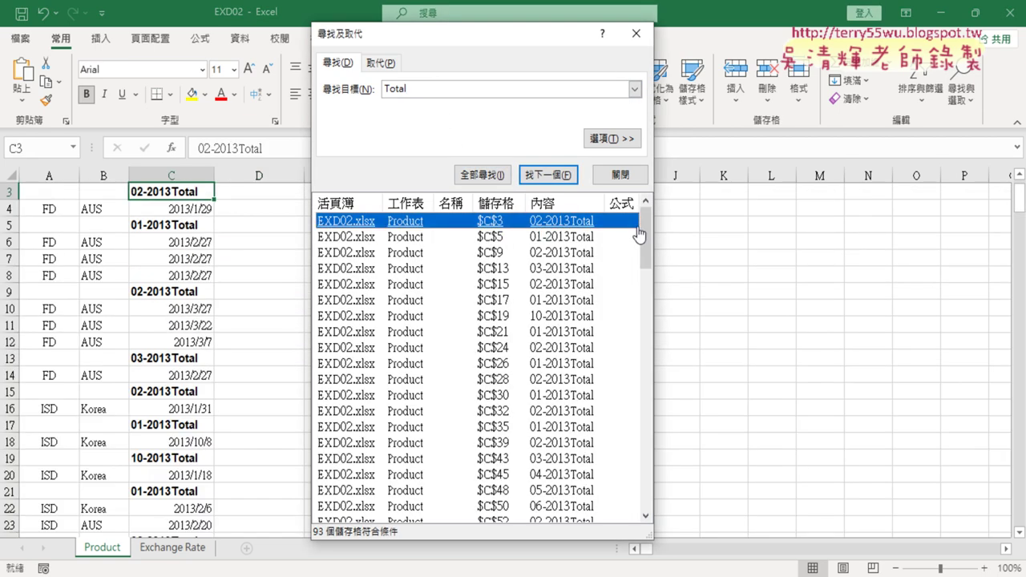
{"action": "left_click_drag", "start_coordinate": [642, 225], "coordinate": [648, 497]}
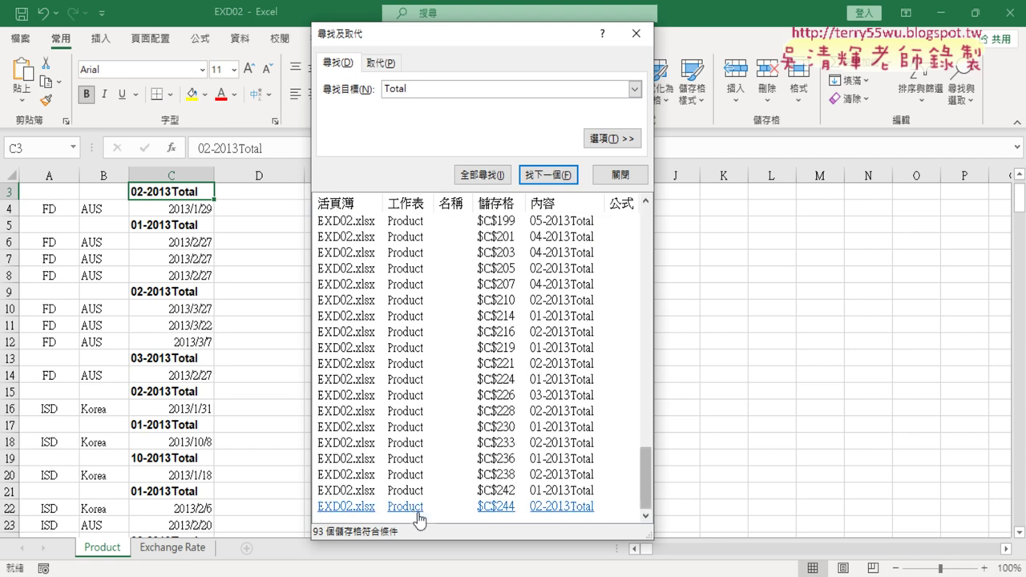
{"action": "left_click", "coordinate": [414, 508], "text": "shift"}
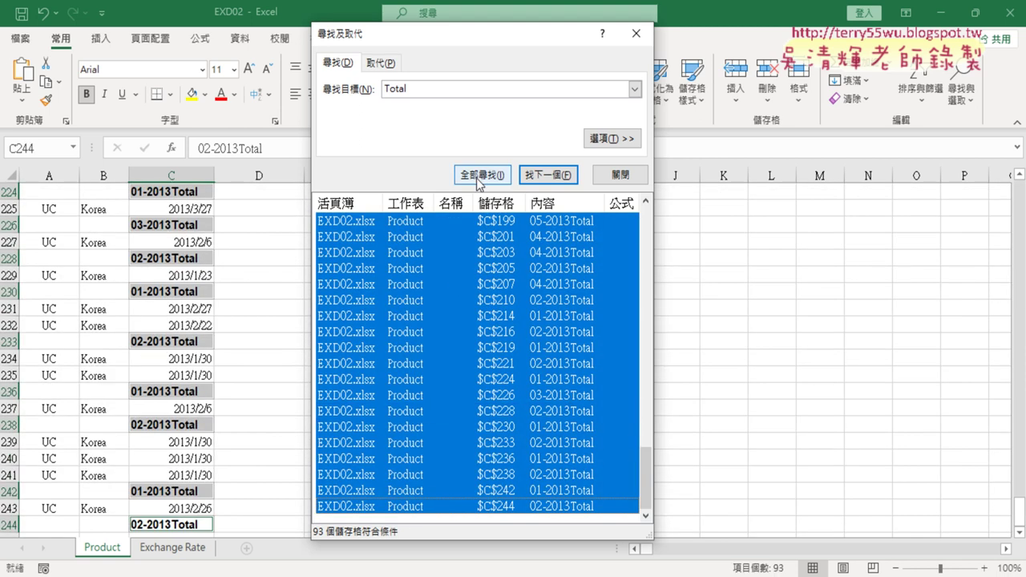
{"action": "left_click_drag", "start_coordinate": [450, 42], "coordinate": [308, 48]}
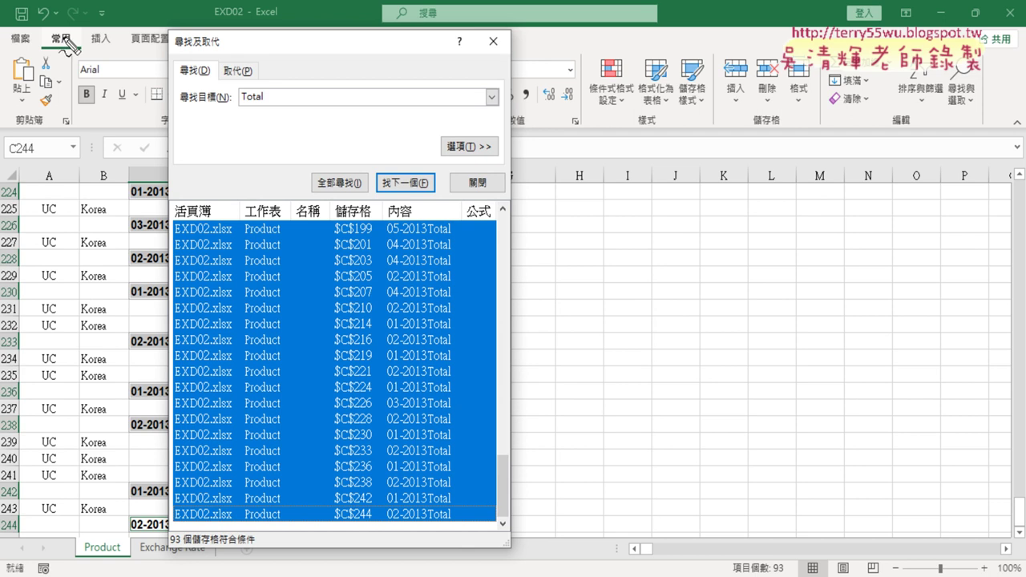
- Reselect the 93 found Total cells, first result through last, and open the Delete options
{"action": "left_click_drag", "start_coordinate": [76, 34], "coordinate": [77, 61]}
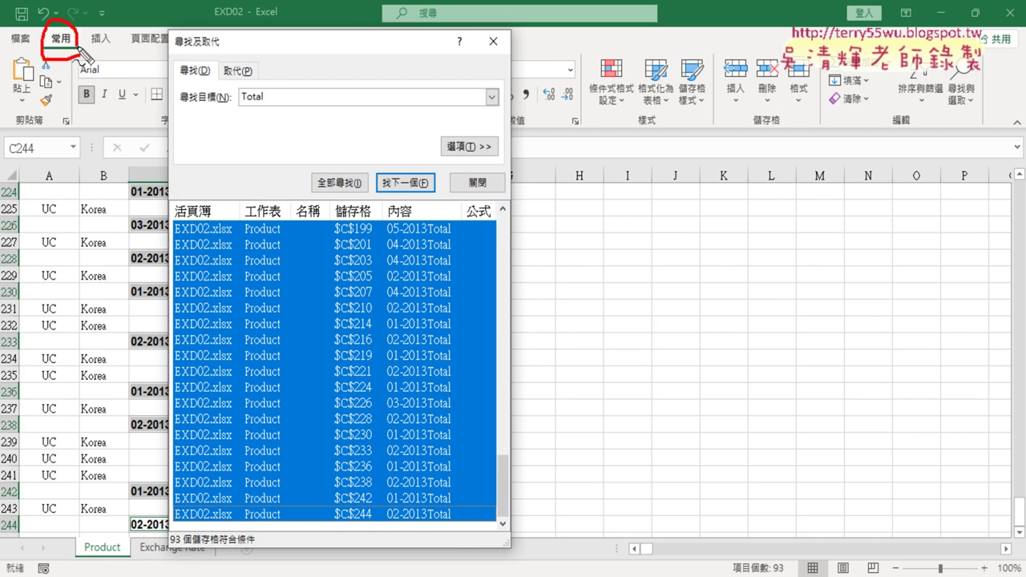
{"action": "left_click_drag", "start_coordinate": [779, 128], "coordinate": [778, 122]}
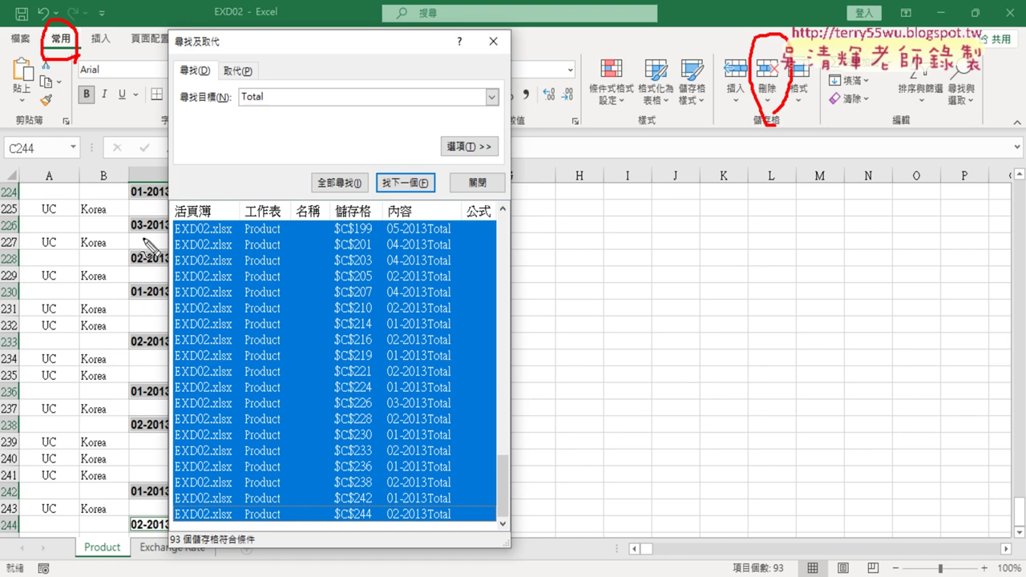
{"action": "mouse_move", "coordinate": [152, 237]}
{"action": "left_mouse_down"}
{"action": "mouse_move", "coordinate": [126, 222]}
{"action": "mouse_move", "coordinate": [149, 242]}
{"action": "left_mouse_up"}
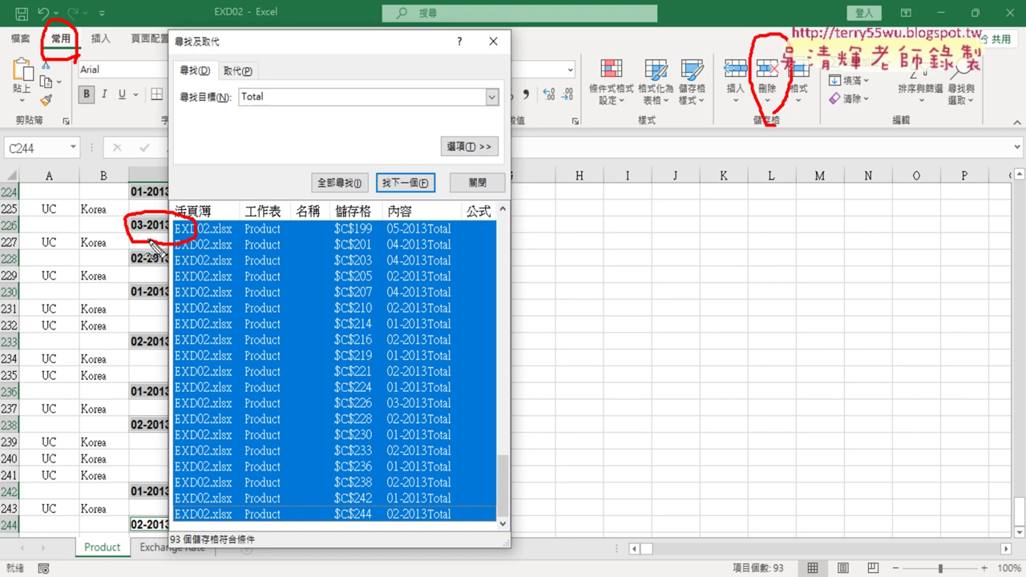
{"action": "key", "text": "Escape"}
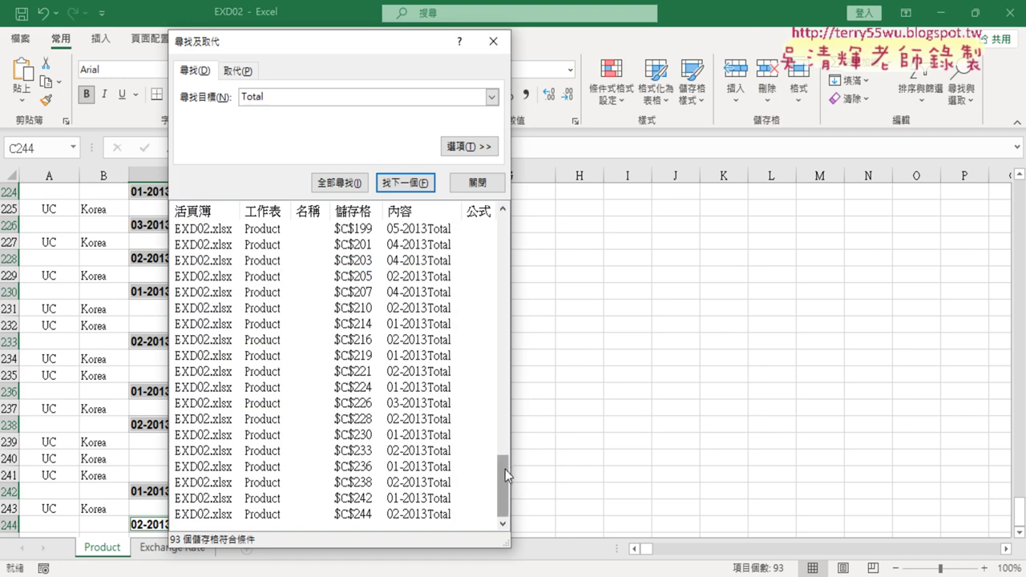
{"action": "left_click_drag", "start_coordinate": [505, 473], "coordinate": [505, 233]}
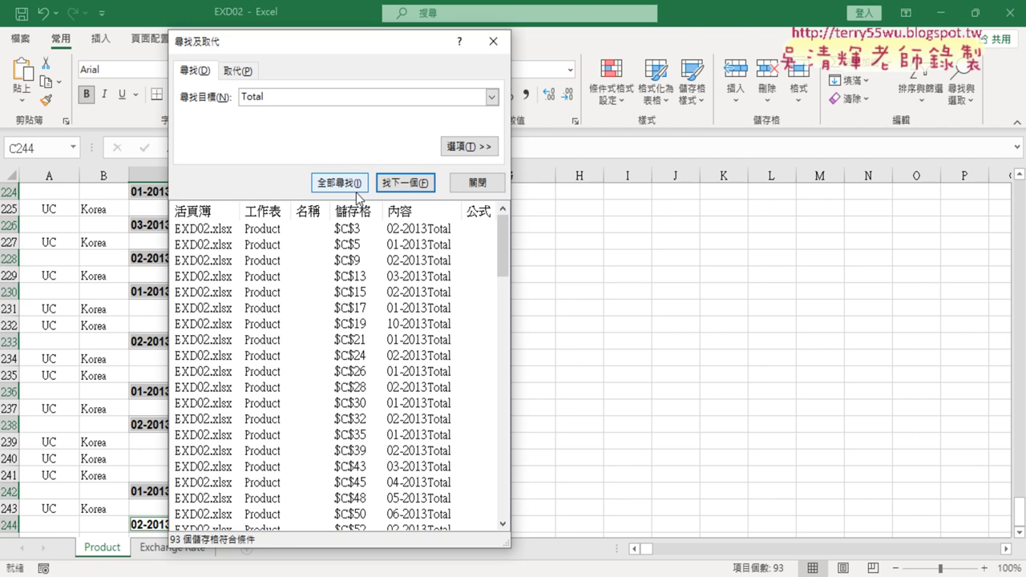
{"action": "left_click", "coordinate": [451, 231]}
{"action": "left_click_drag", "start_coordinate": [556, 240], "coordinate": [554, 478]}
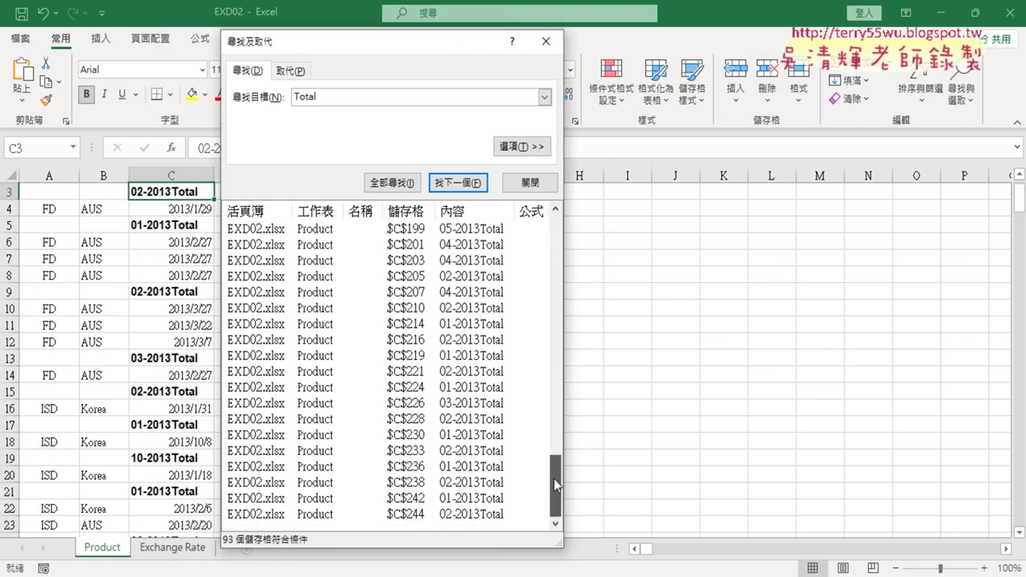
{"action": "left_click", "coordinate": [405, 514], "text": "shift"}
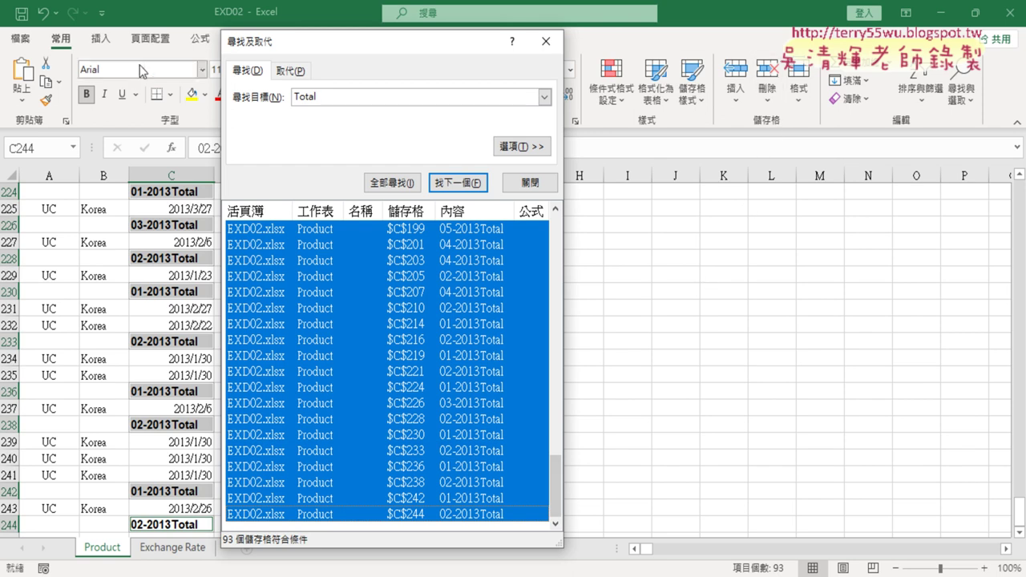
{"action": "left_click", "coordinate": [768, 104]}
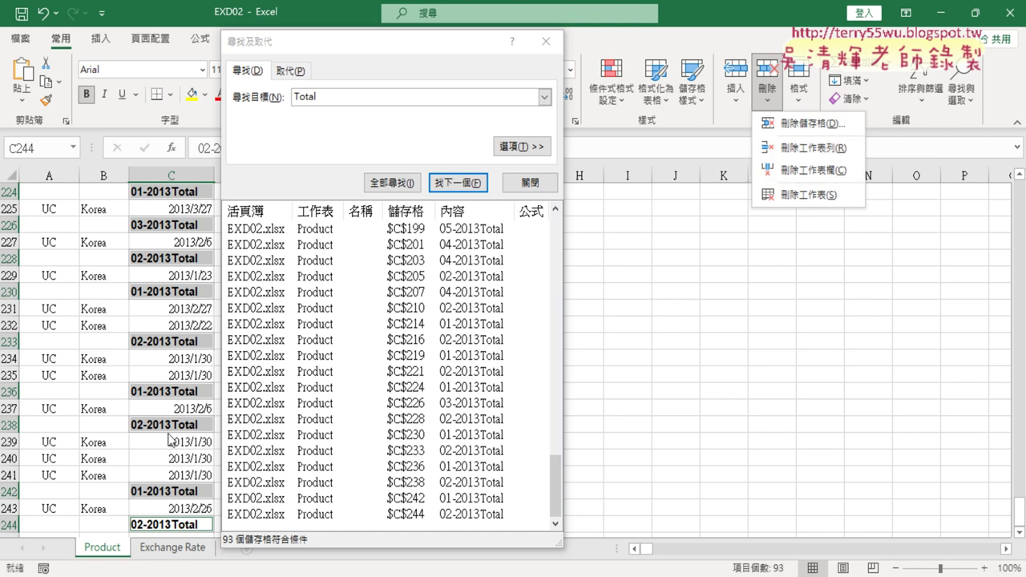
- Delete the entire sheet rows of all 93 Total cells
{"action": "left_click", "coordinate": [804, 149]}
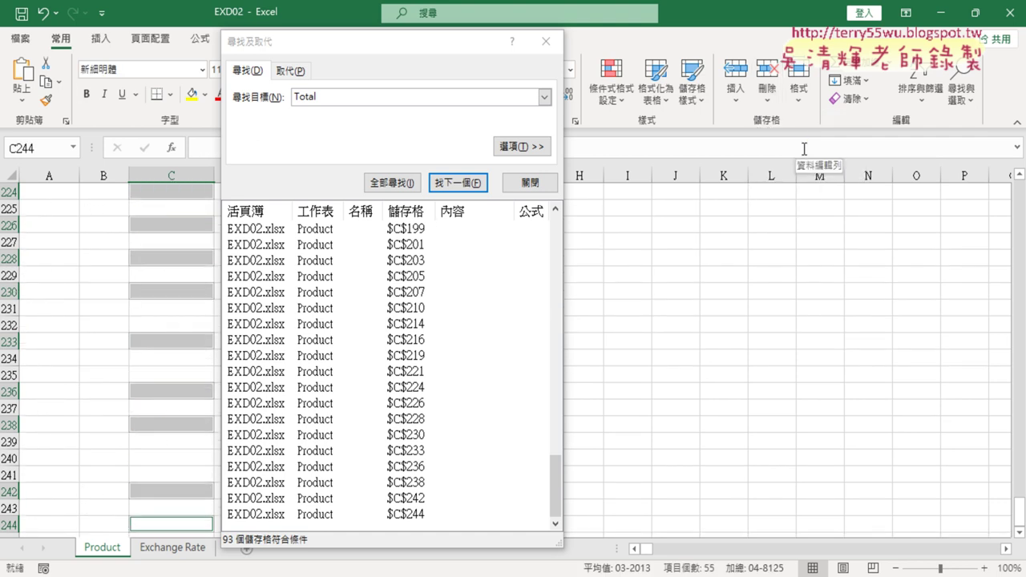
{"action": "key", "text": "ctrl+a"}
{"action": "left_click_drag", "start_coordinate": [394, 55], "coordinate": [725, 69]}
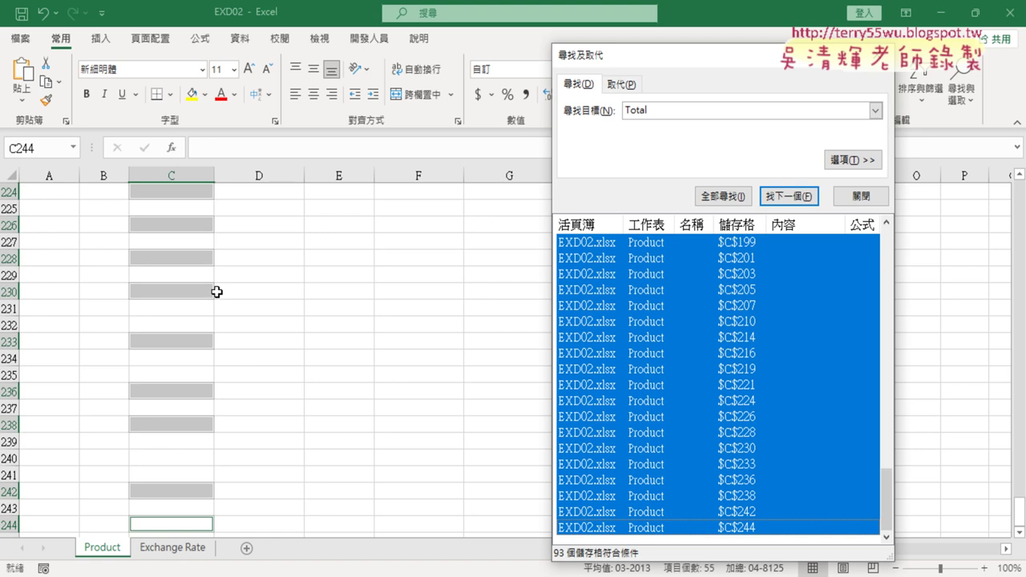
- Check that the data now ends at row 151, then undo the row deletion
{"action": "left_click_drag", "start_coordinate": [1019, 513], "coordinate": [1020, 194]}
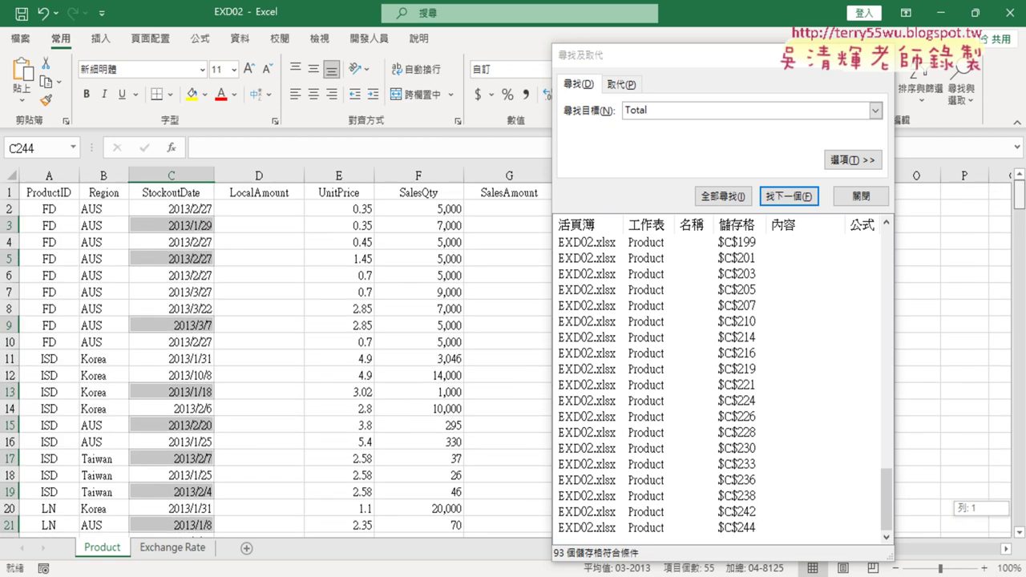
{"action": "mouse_move", "coordinate": [1020, 194]}
{"action": "left_mouse_down"}
{"action": "mouse_move", "coordinate": [1020, 393]}
{"action": "mouse_move", "coordinate": [882, 428]}
{"action": "left_mouse_up"}
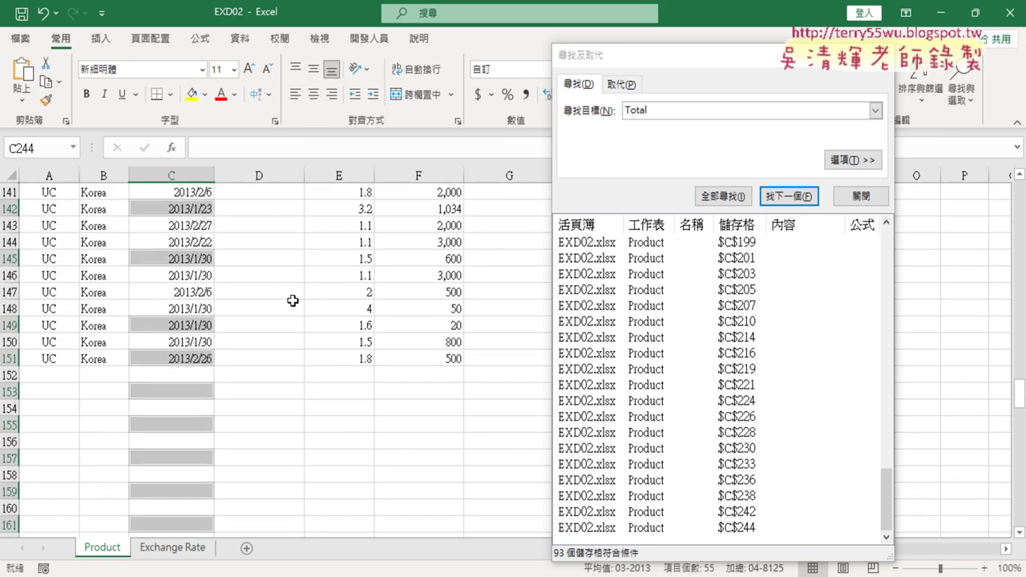
{"action": "left_click", "coordinate": [291, 303]}
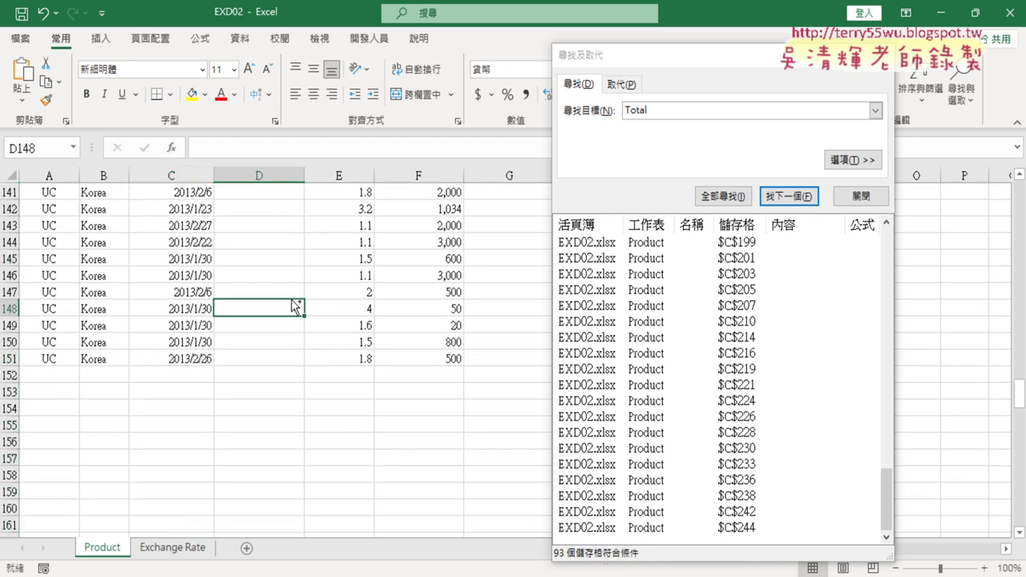
{"action": "key", "text": "ctrl+a"}
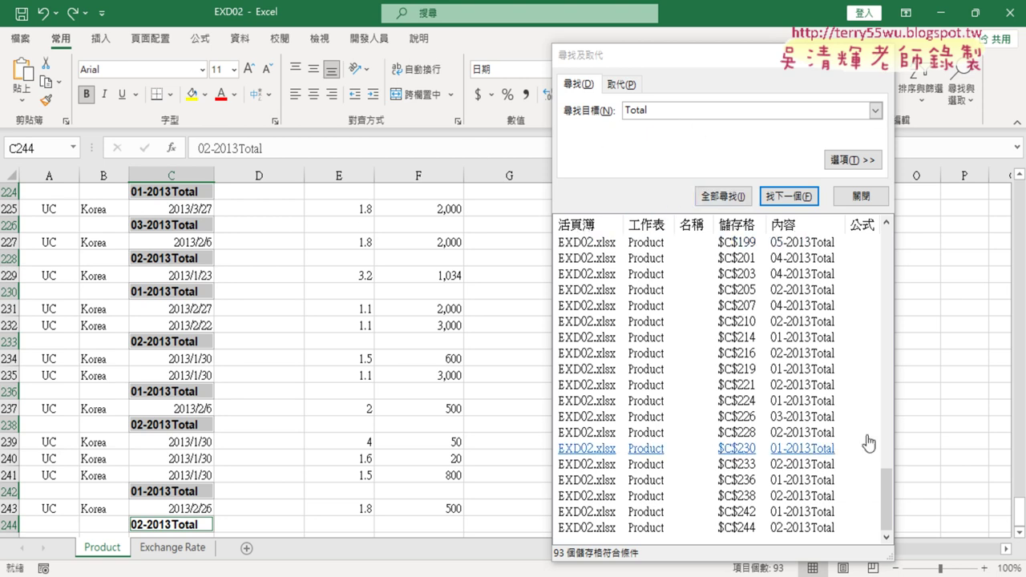
- Delete the sheet rows of all Total cells again and close Find and Replace
{"action": "mouse_move", "coordinate": [885, 481]}
{"action": "left_mouse_down"}
{"action": "mouse_move", "coordinate": [880, 420]}
{"action": "mouse_move", "coordinate": [883, 505]}
{"action": "left_mouse_up"}
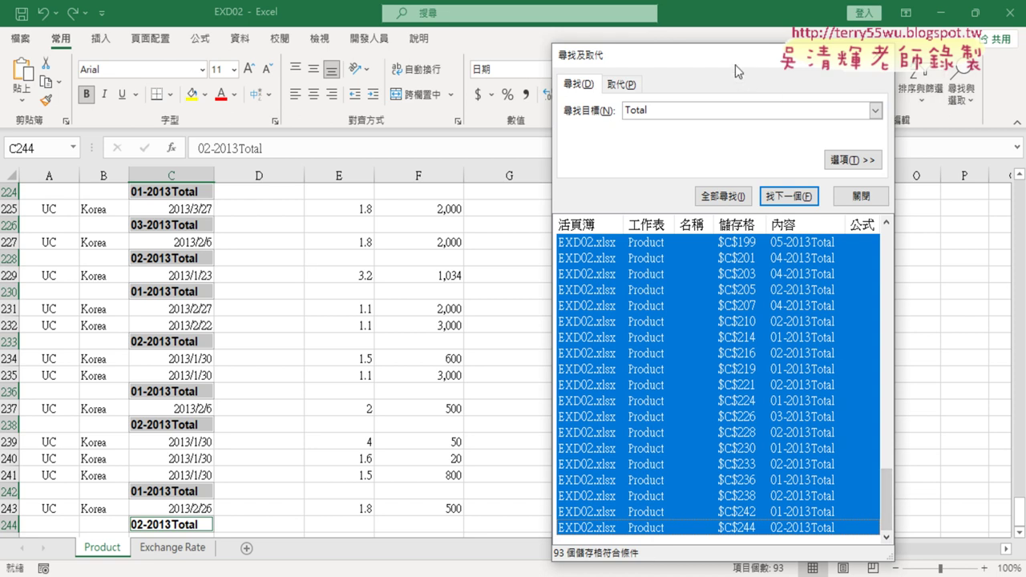
{"action": "left_click_drag", "start_coordinate": [736, 65], "coordinate": [455, 79]}
{"action": "left_click", "coordinate": [767, 96]}
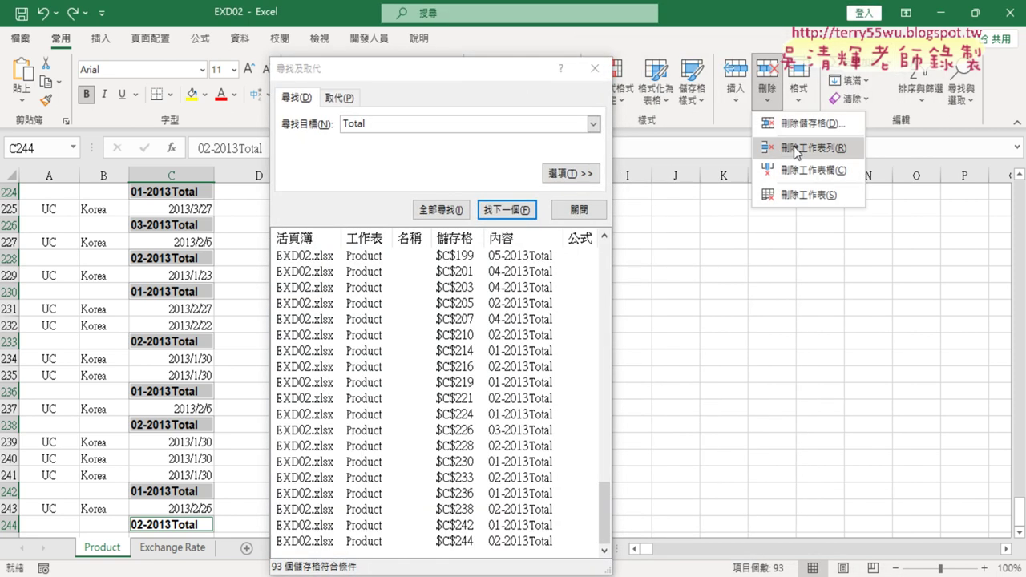
{"action": "left_click", "coordinate": [804, 148]}
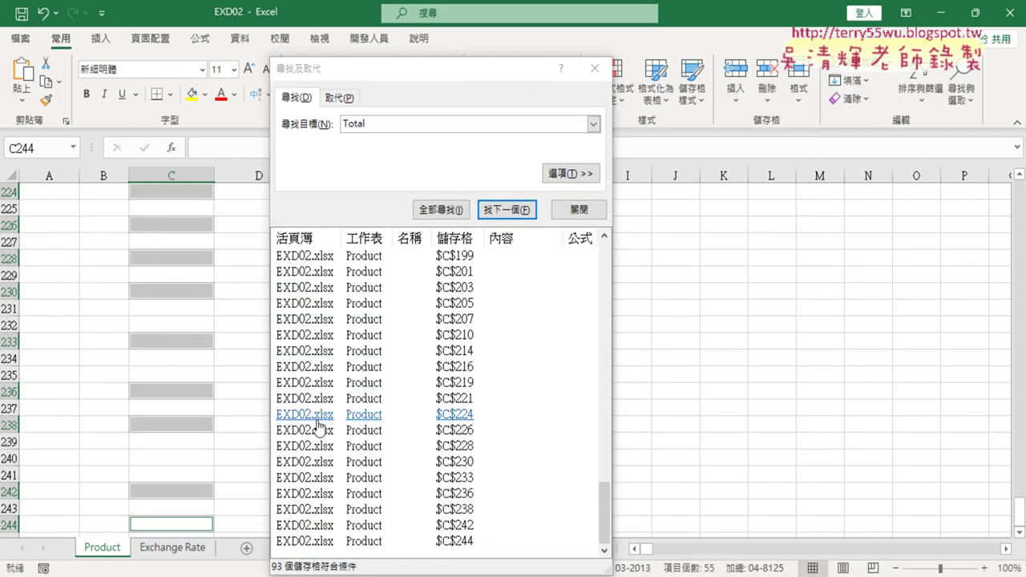
{"action": "left_click", "coordinate": [595, 68]}
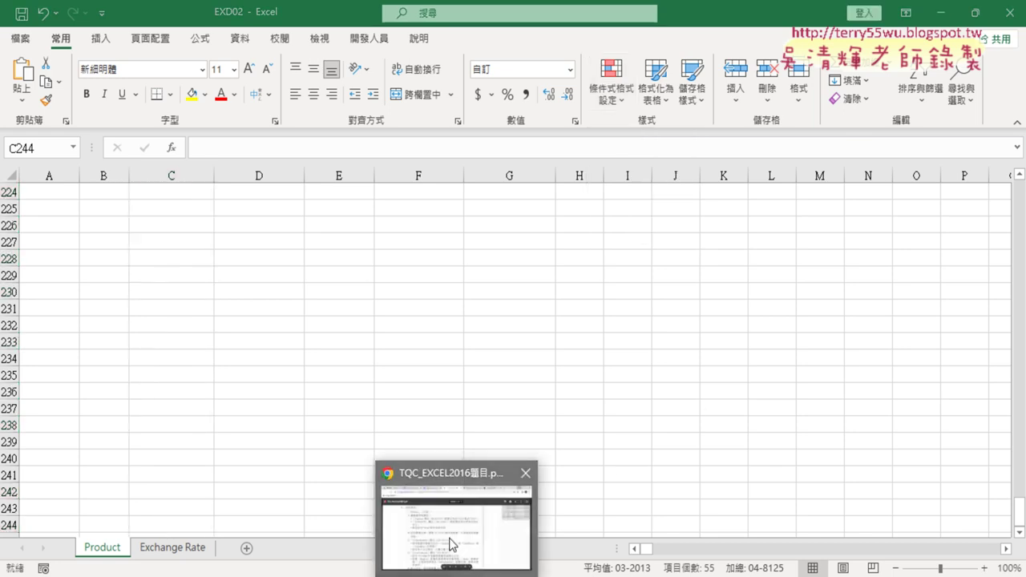
- Bring up the exam PDF on page 14, showing Product worksheet items A through E
{"action": "left_click", "coordinate": [453, 545]}
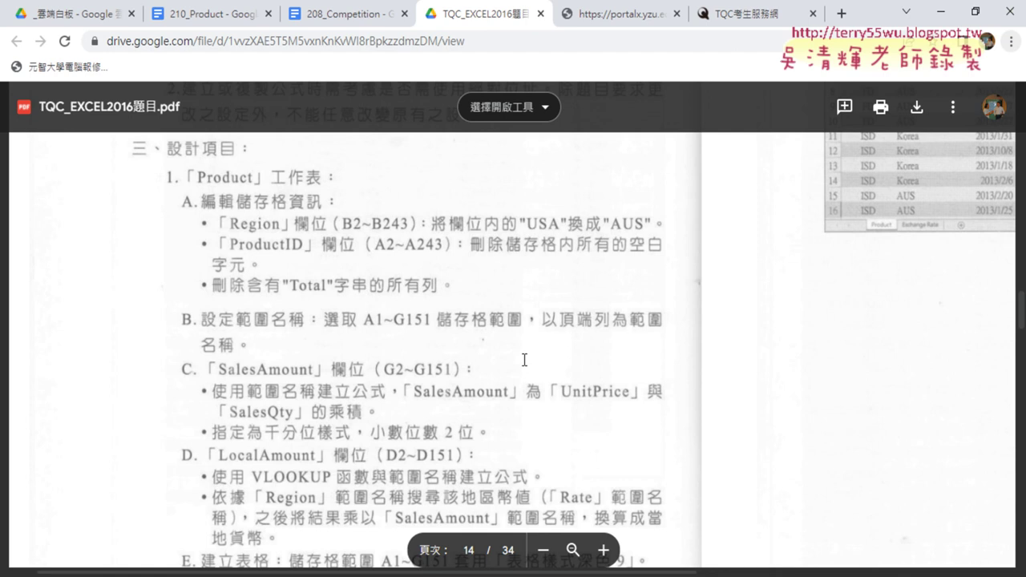
{"action": "scroll", "coordinate": [656, 382], "scroll_direction": "up", "scroll_amount": 3}
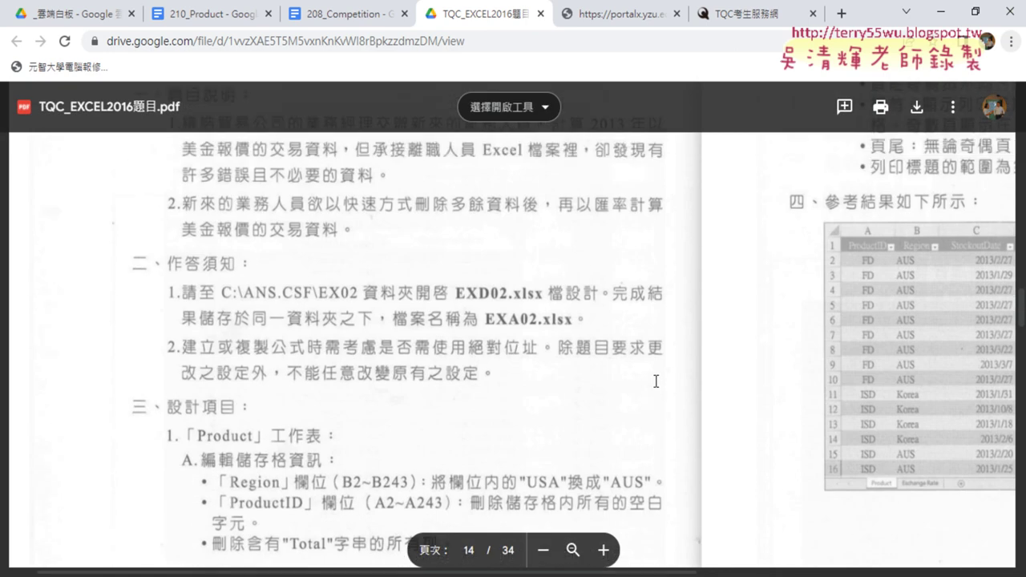
{"action": "scroll", "coordinate": [655, 382], "scroll_direction": "up", "scroll_amount": 2}
{"action": "scroll", "coordinate": [656, 382], "scroll_direction": "down", "scroll_amount": 2}
{"action": "scroll", "coordinate": [656, 382], "scroll_direction": "down", "scroll_amount": 2}
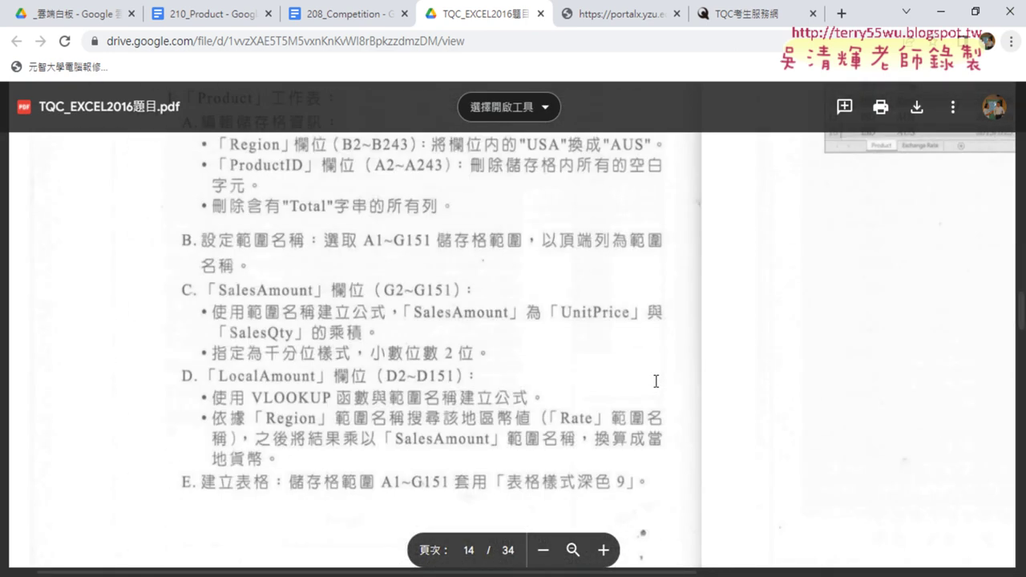